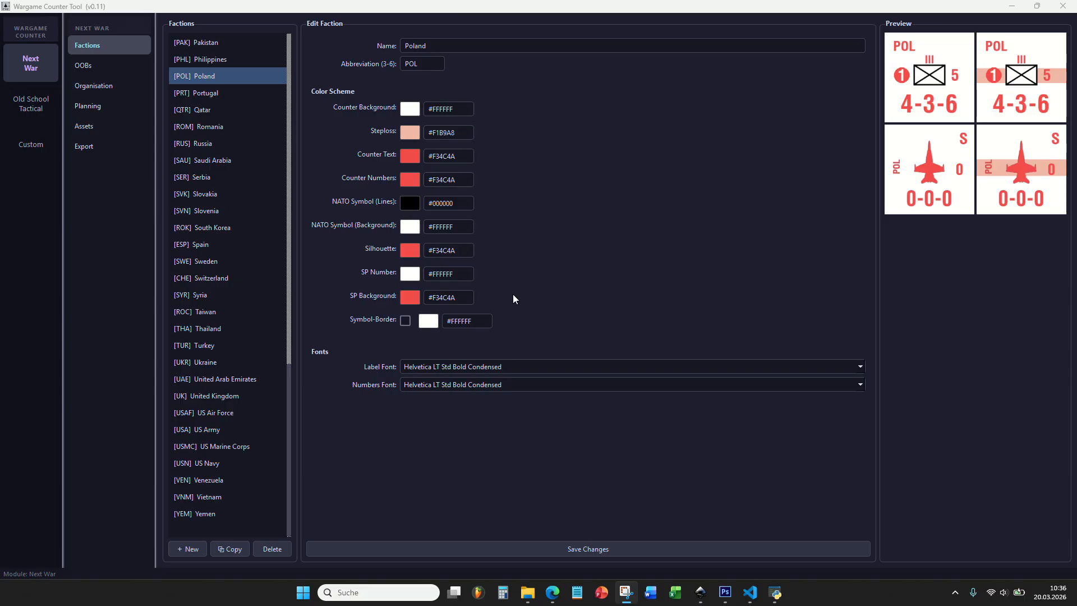
Switch to the Edge browser and look over the Alenia C-27J Spartan blueprint page, examining its side, top and front views.
click(552, 592)
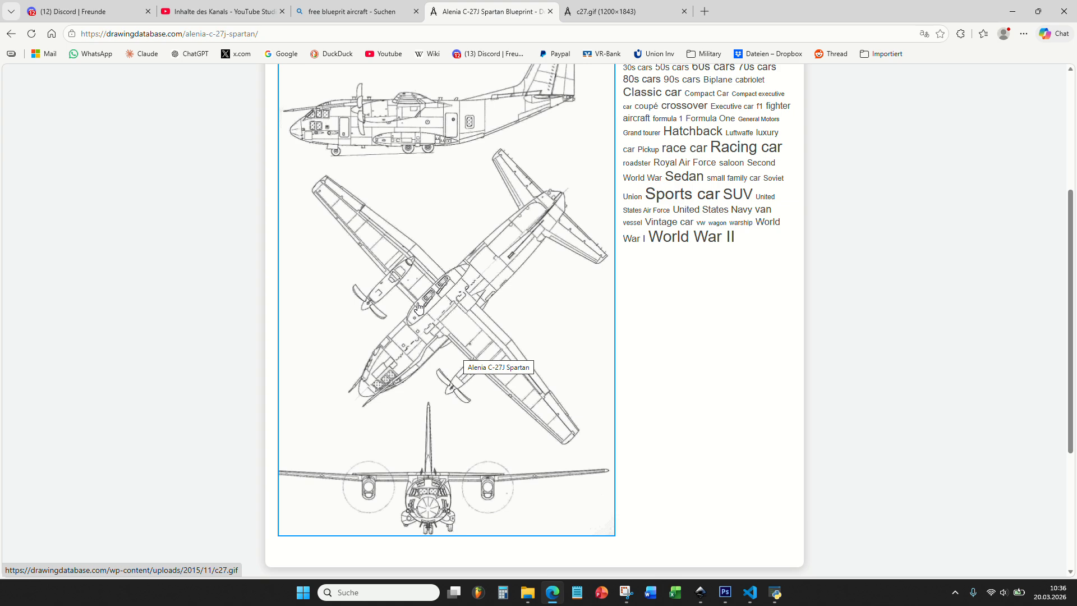
scroll(418, 307, up, 3)
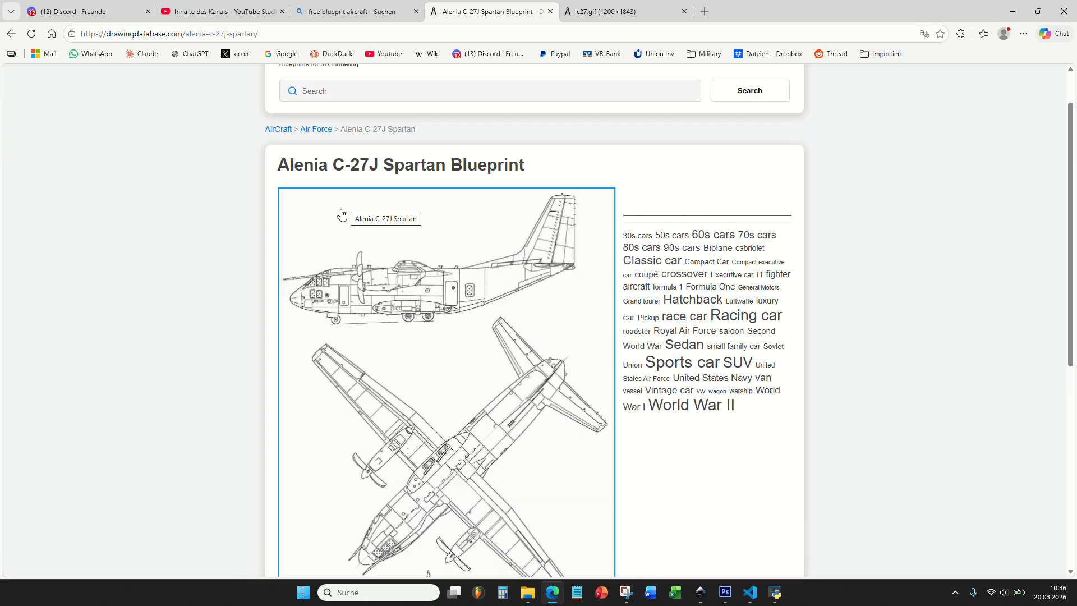
scroll(392, 316, down, 1)
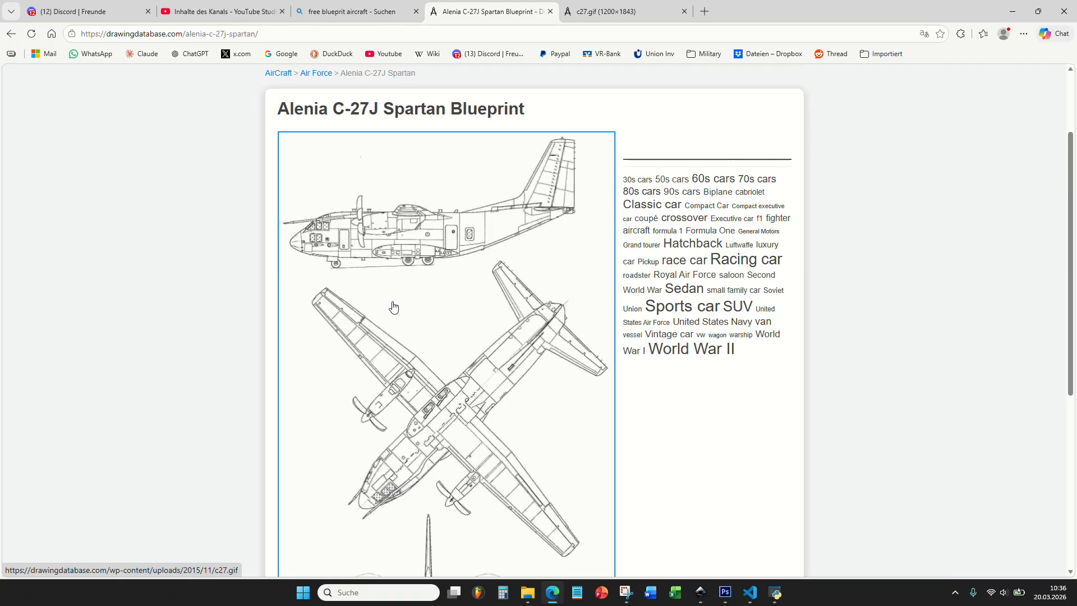
scroll(336, 213, up, 2)
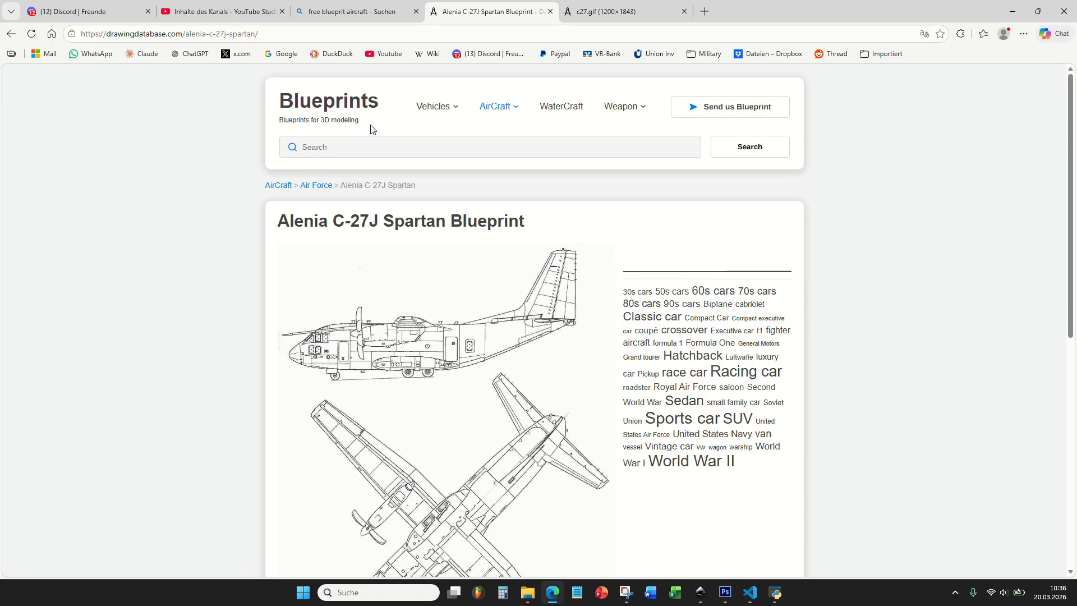
scroll(404, 314, down, 3)
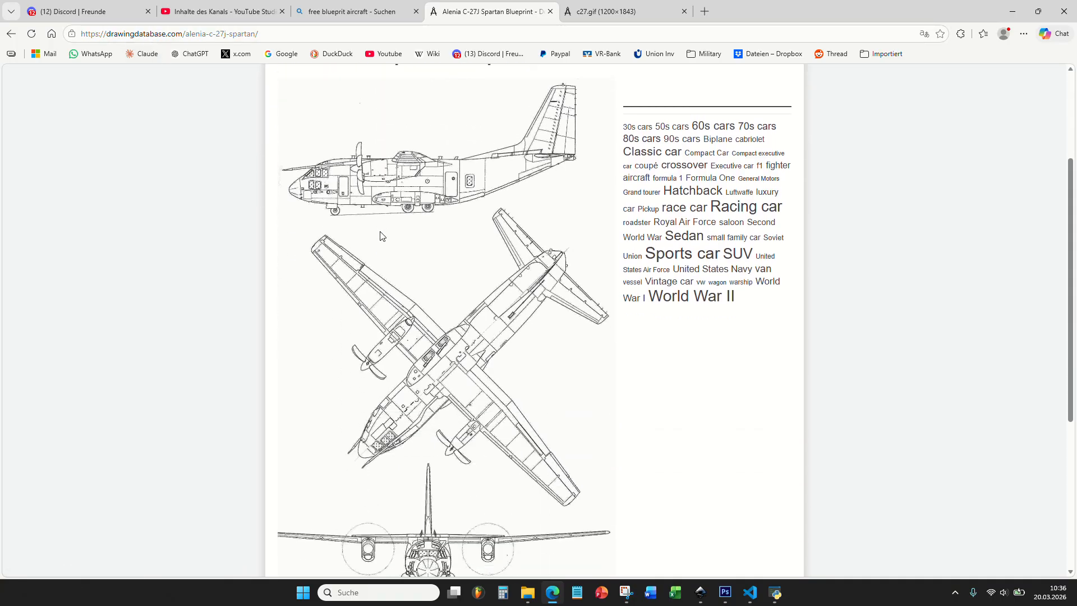
scroll(404, 319, down, 4)
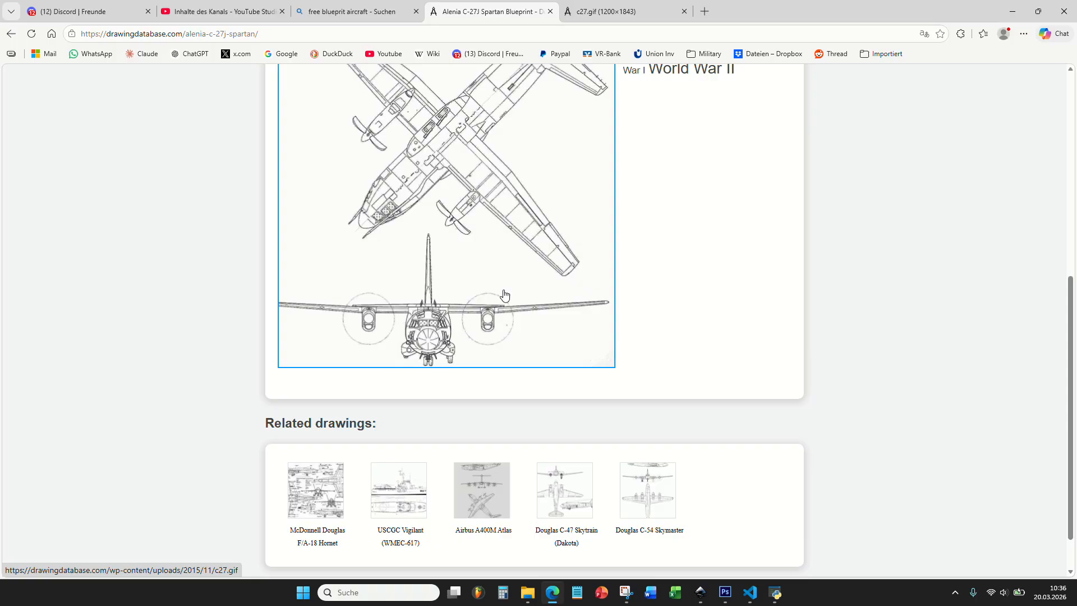
scroll(504, 295, up, 2)
Copy the full-size c27.gif blueprint image and paste it into the open Photoshop document as a new layer.
click(632, 13)
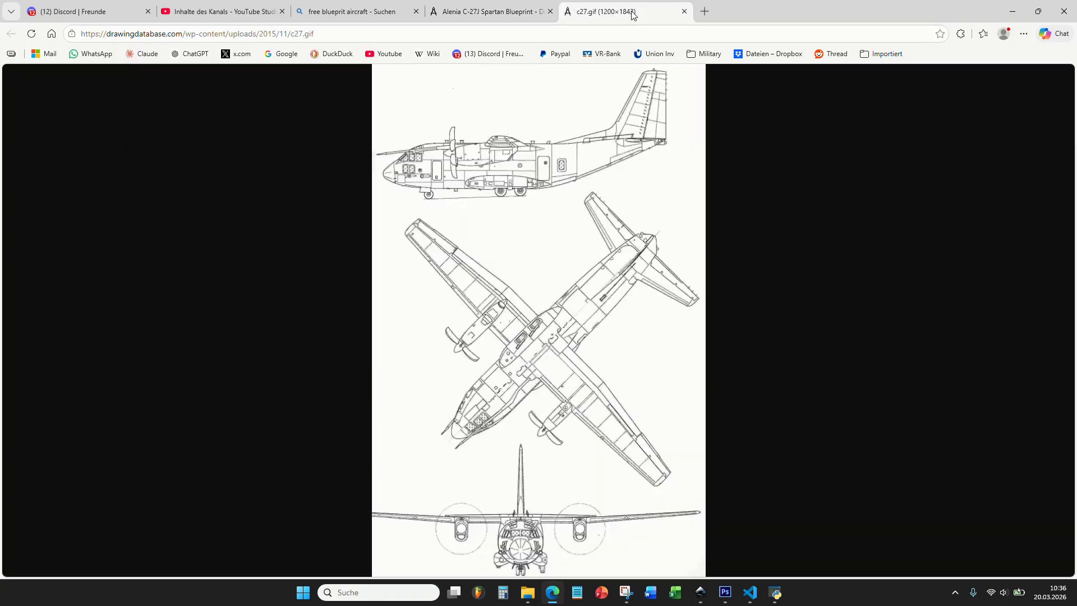
right_click(528, 272)
click(569, 314)
click(726, 592)
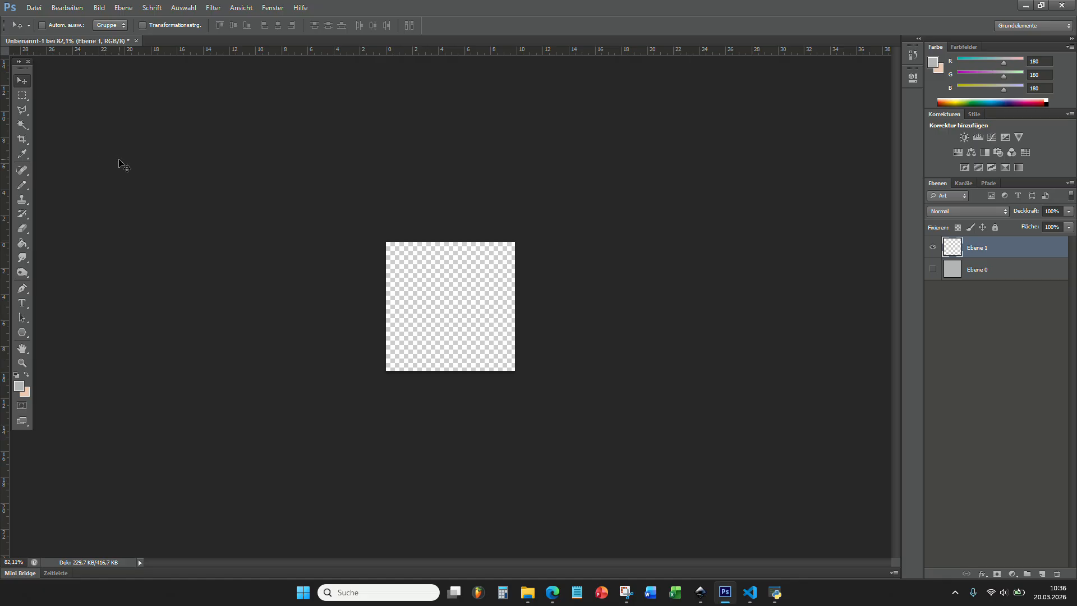
key(ctrl+v)
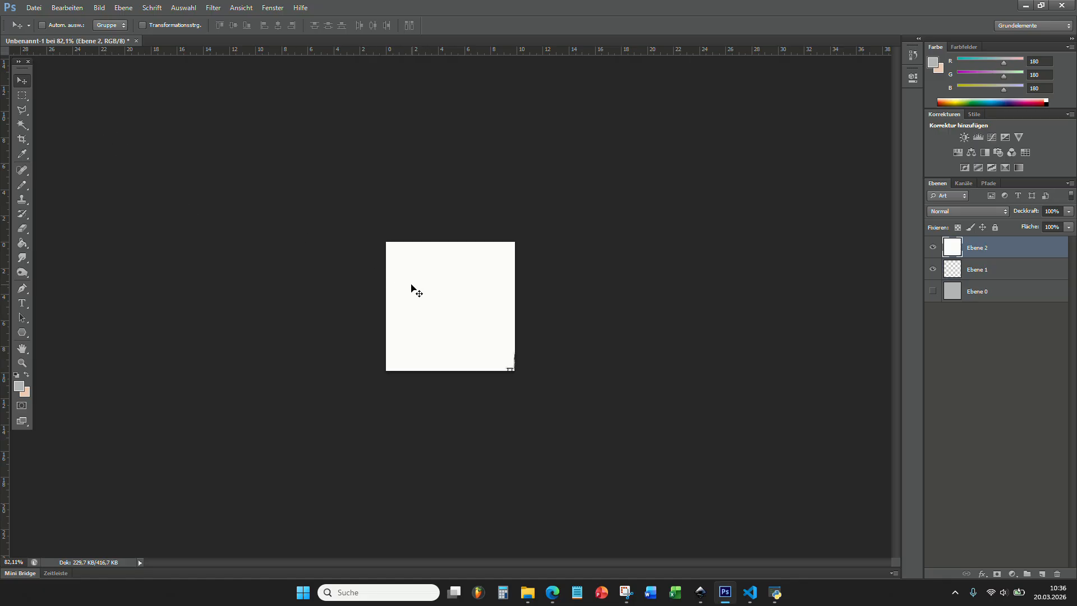
Move the pasted blueprint layer so that the aircraft's top view lies over the canvas.
scroll(403, 304, down, 4)
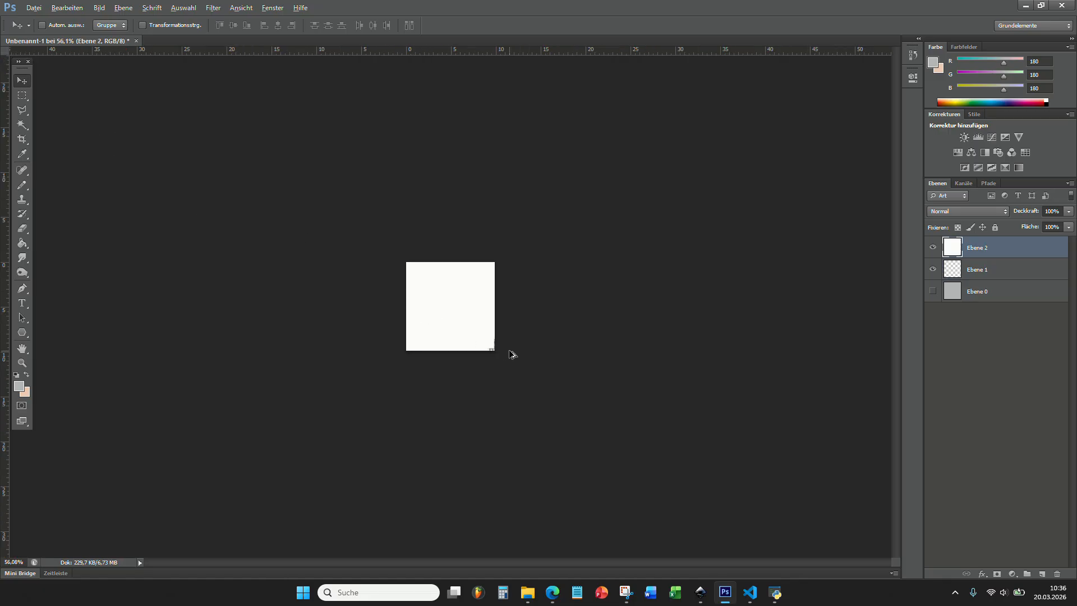
scroll(494, 350, up, 5)
scroll(489, 332, down, 5)
scroll(497, 351, up, 2)
mouse_move(496, 351)
mouse_down()
mouse_move(369, 186)
mouse_move(435, 342)
mouse_move(467, 230)
mouse_move(423, 173)
mouse_move(428, 279)
mouse_move(494, 250)
mouse_move(558, 195)
mouse_move(534, 190)
mouse_move(336, 359)
mouse_move(519, 258)
mouse_move(470, 268)
mouse_move(467, 294)
mouse_up()
scroll(467, 294, down, 3)
Rotate the blueprint layer by 135° so the top-view aircraft stands upright with its nose up.
key(ctrl+t)
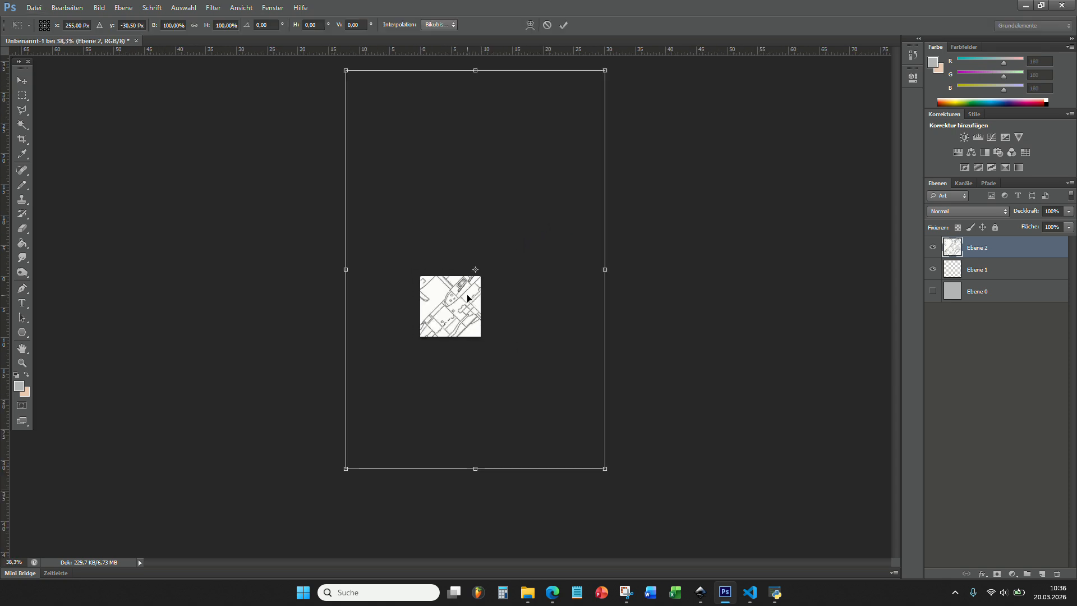
scroll(467, 294, down, 1)
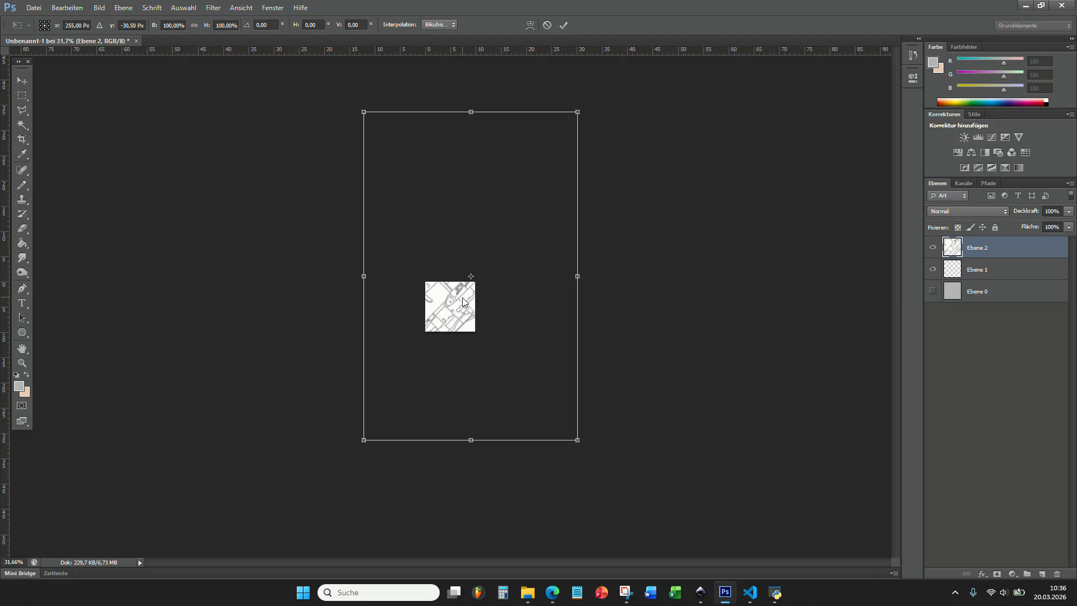
drag(589, 102, 506, 452)
drag(464, 268, 463, 309)
scroll(463, 309, up, 2)
key(alt+space)
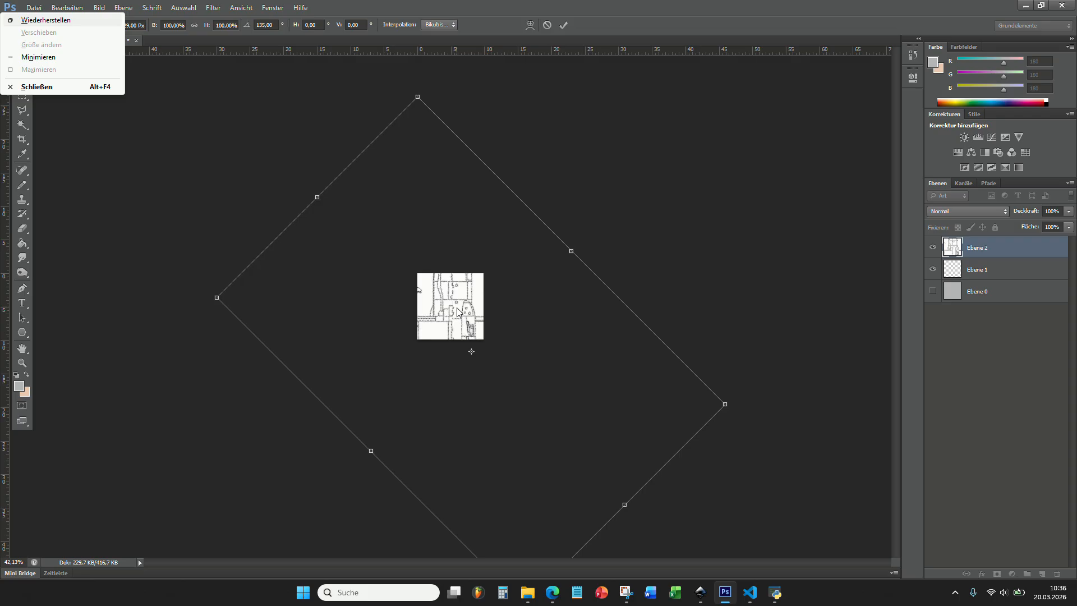
key(Escape)
key(Escape)
Scale the rotated blueprint down proportionally to about 17.7 % and position it so the whole top-view aircraft fits on the canvas.
key(ctrl+t)
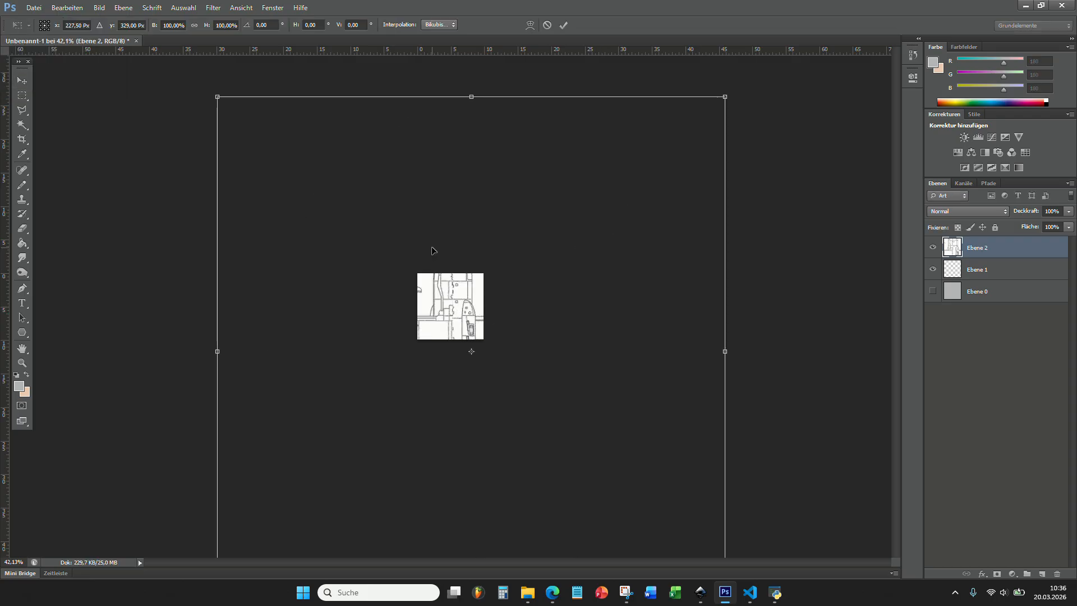
drag(217, 97, 464, 343)
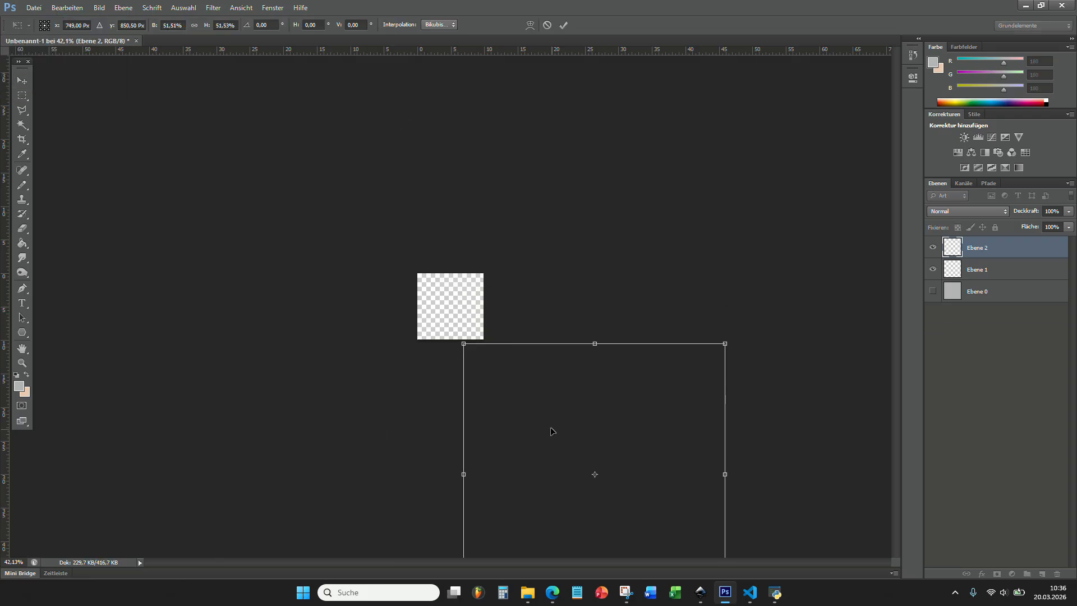
drag(558, 435, 423, 289)
scroll(423, 288, up, 4)
drag(242, 116, 421, 297)
drag(533, 433, 417, 291)
scroll(460, 337, up, 3)
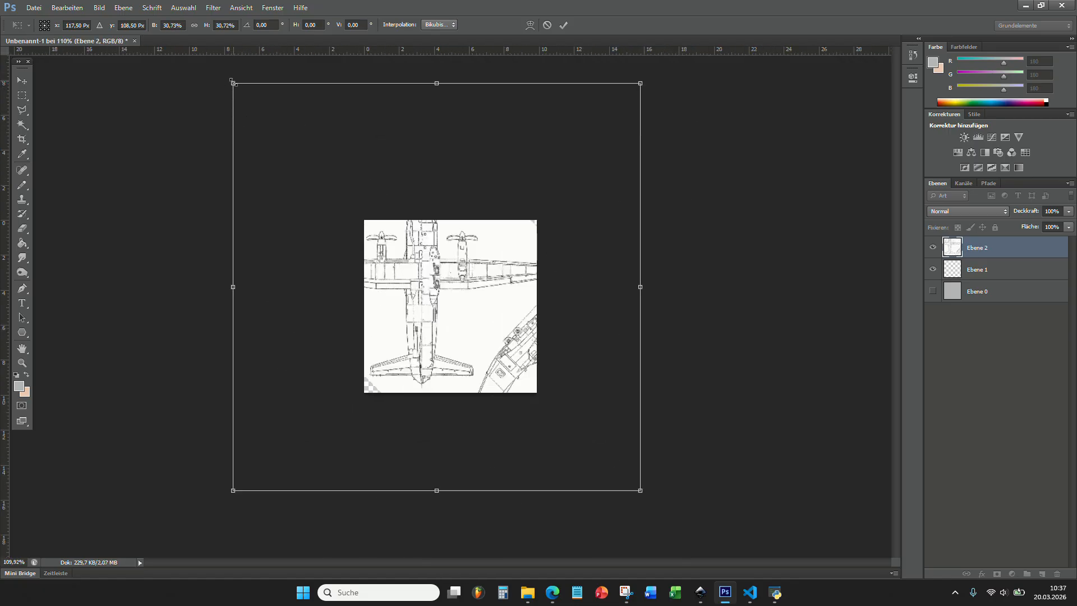
drag(232, 82, 404, 255)
drag(475, 338, 406, 289)
scroll(406, 289, up, 2)
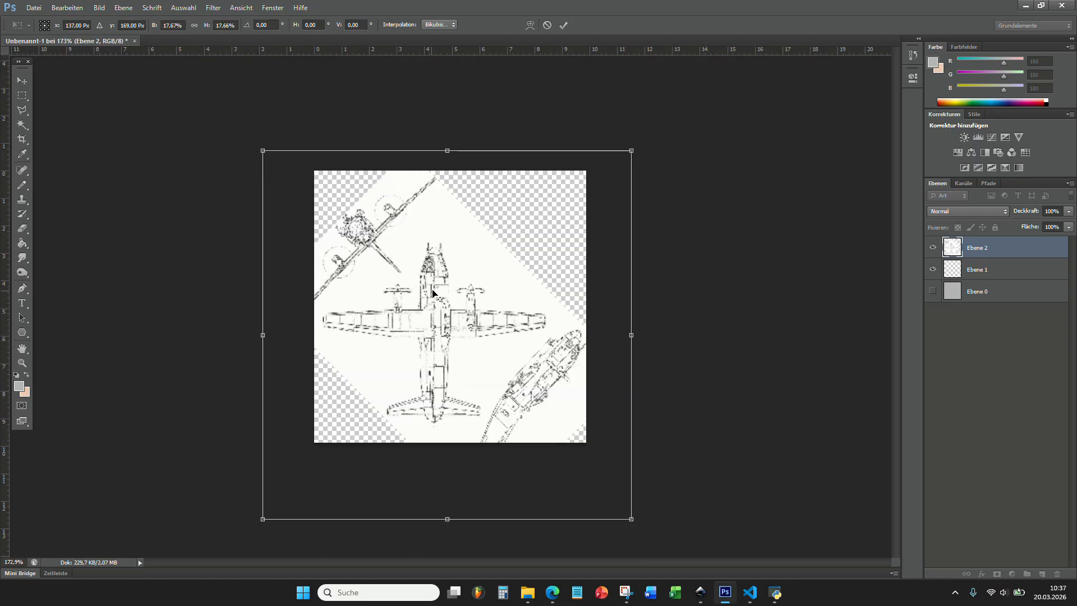
Enlarge the blueprint to about 20.5 % so the wings nearly span the canvas, centre the aircraft and apply the transformation.
drag(636, 148, 694, 90)
drag(541, 183, 533, 194)
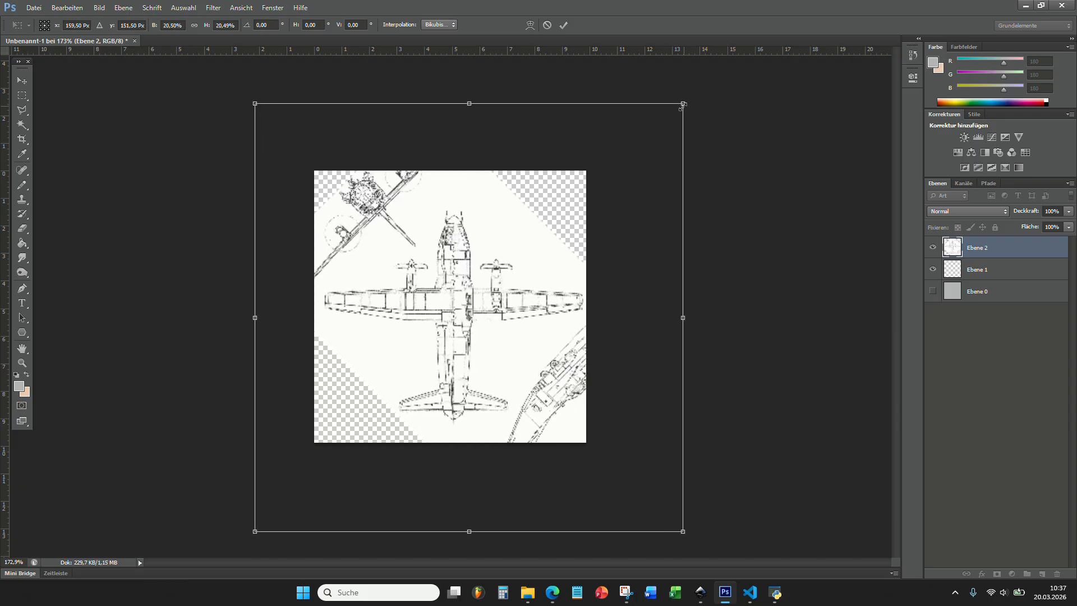
mouse_move(683, 103)
mouse_down()
mouse_move(668, 118)
mouse_move(681, 107)
mouse_up()
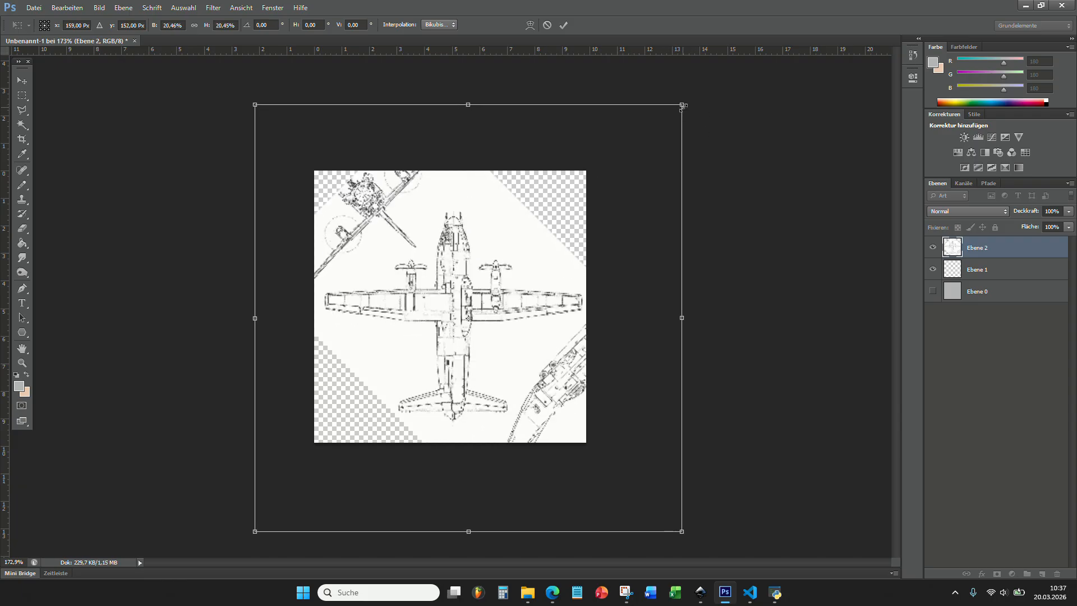
drag(574, 217, 574, 220)
key(Return)
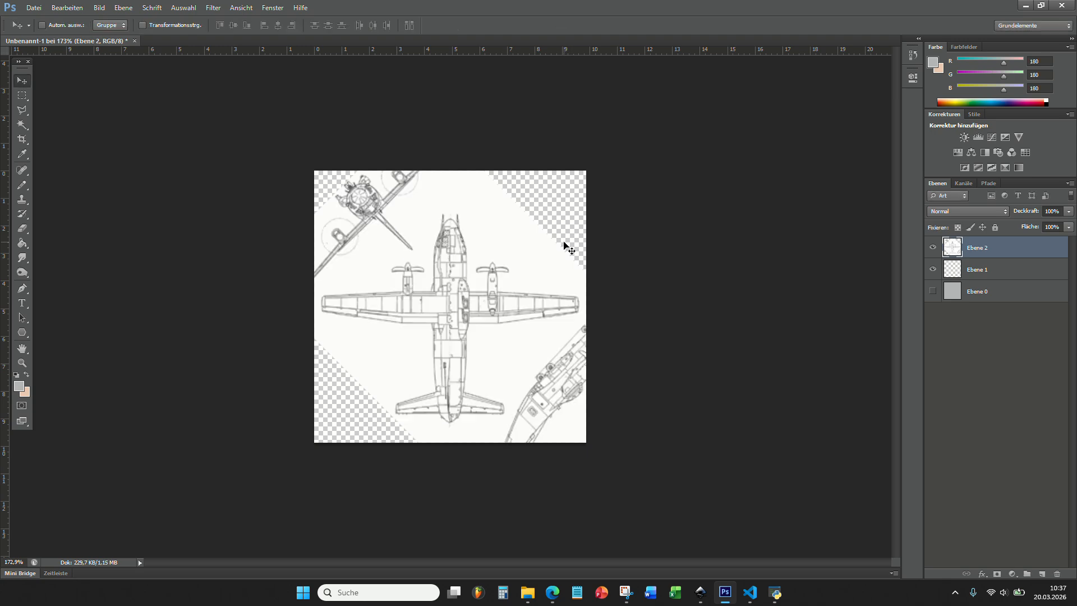
Make the grey background layer Ebene 0 visible beneath the blueprint.
scroll(479, 332, up, 7)
scroll(483, 337, down, 6)
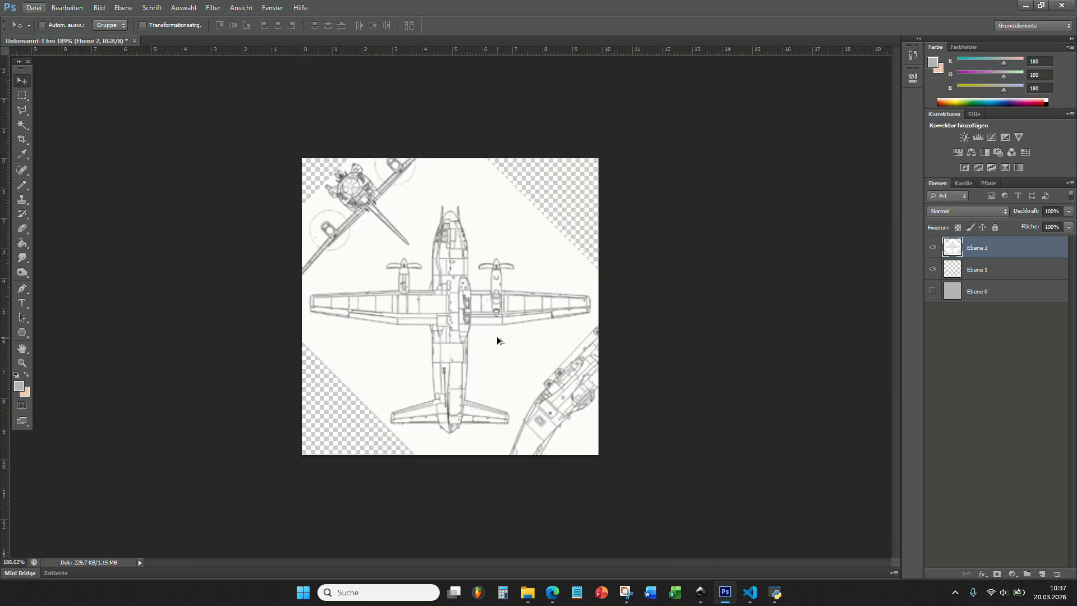
scroll(503, 339, up, 2)
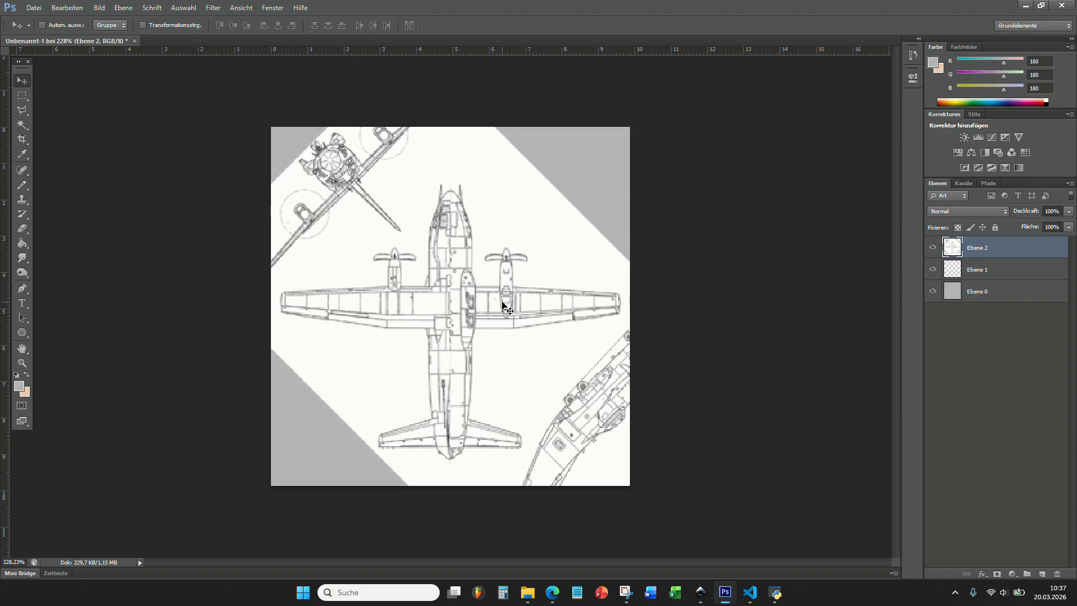
scroll(464, 305, up, 1)
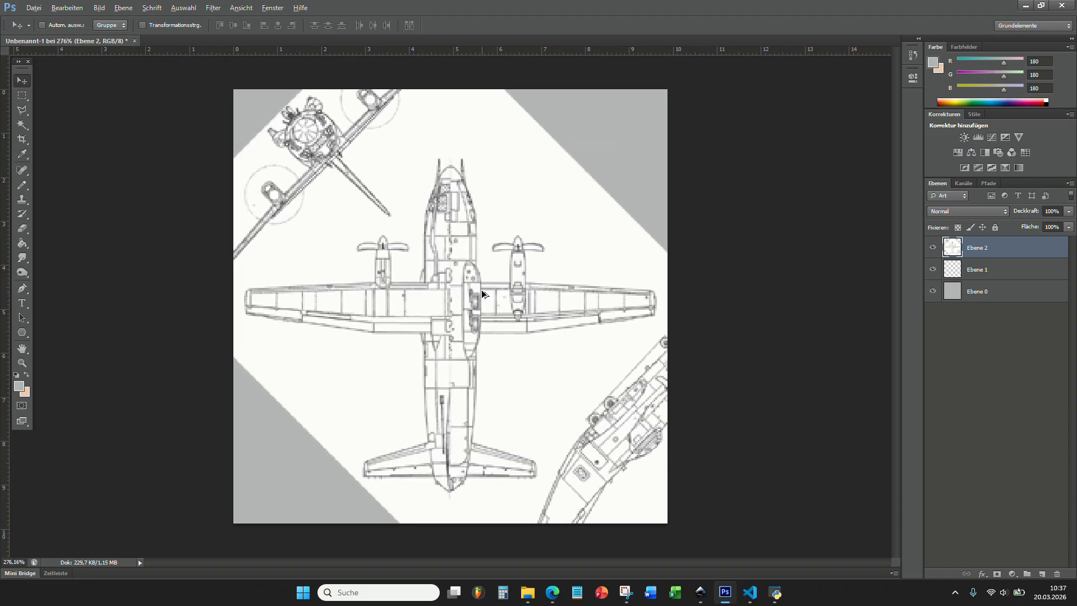
key(alt)
Select the white area around the top-view aircraft with the Magic Wand at tolerance 2 and inspect the selection along its outline.
click(22, 125)
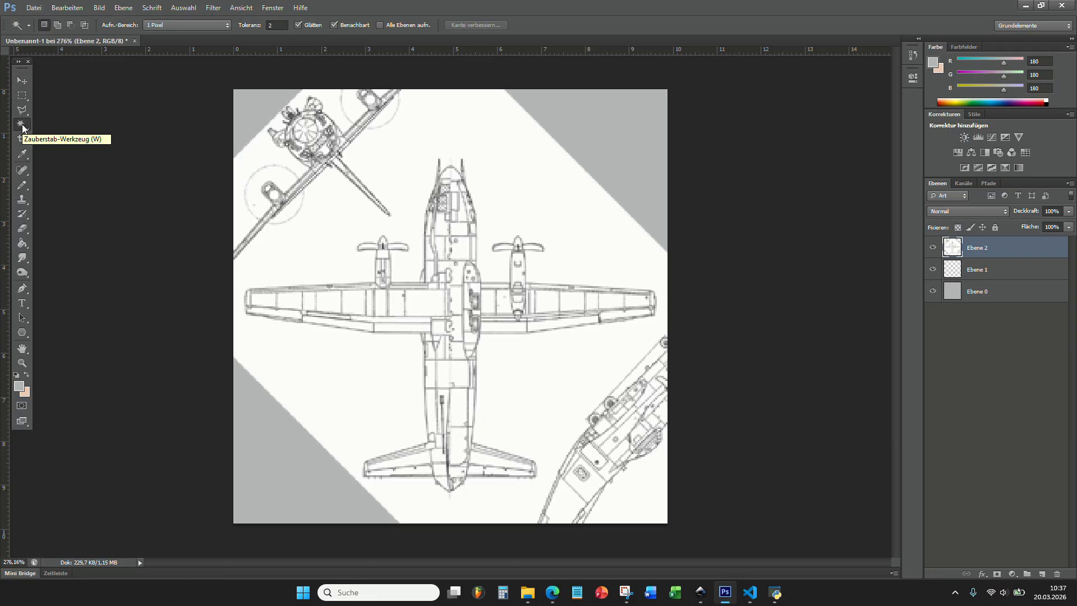
click(317, 245)
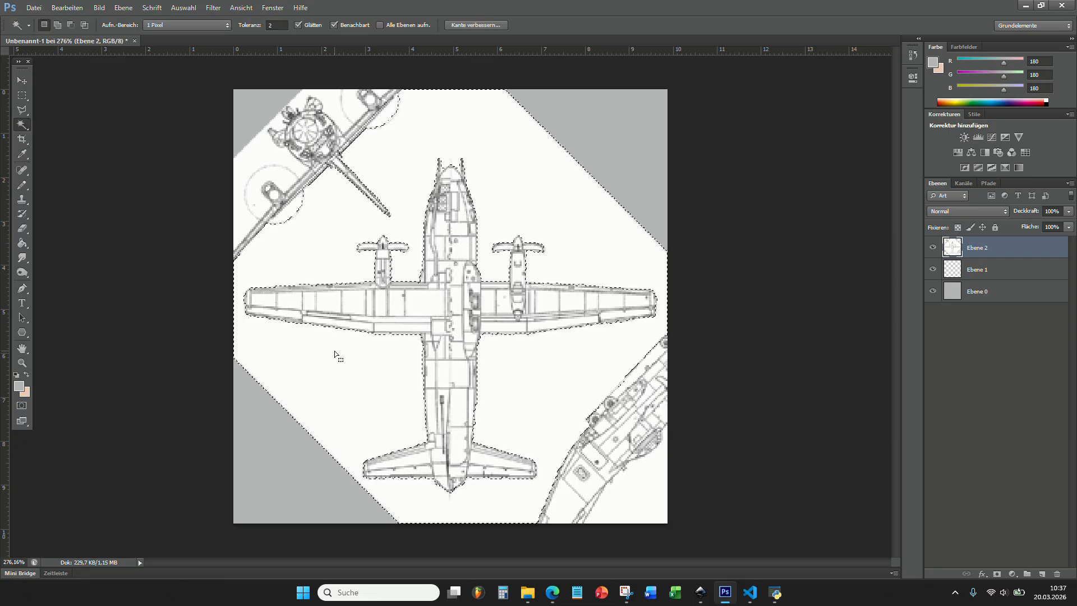
click(318, 241)
click(317, 241)
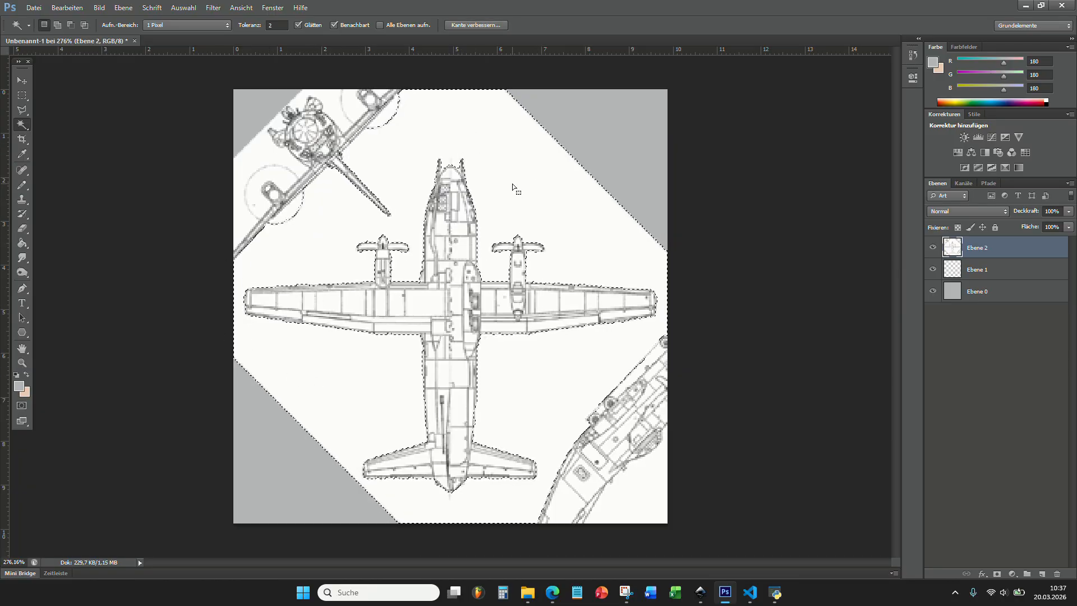
scroll(404, 260, up, 5)
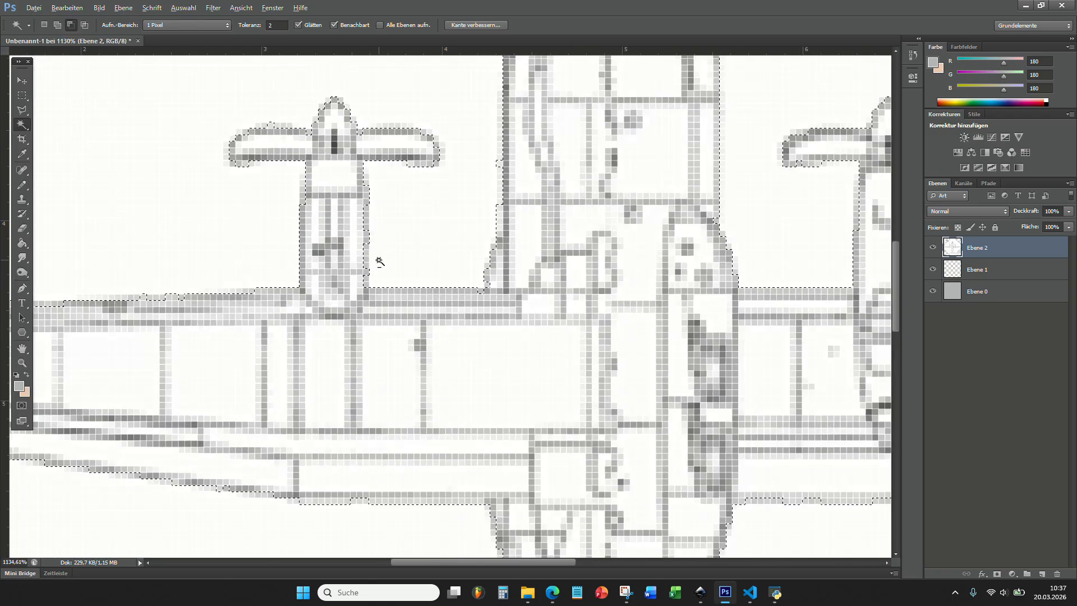
scroll(504, 277, down, 2)
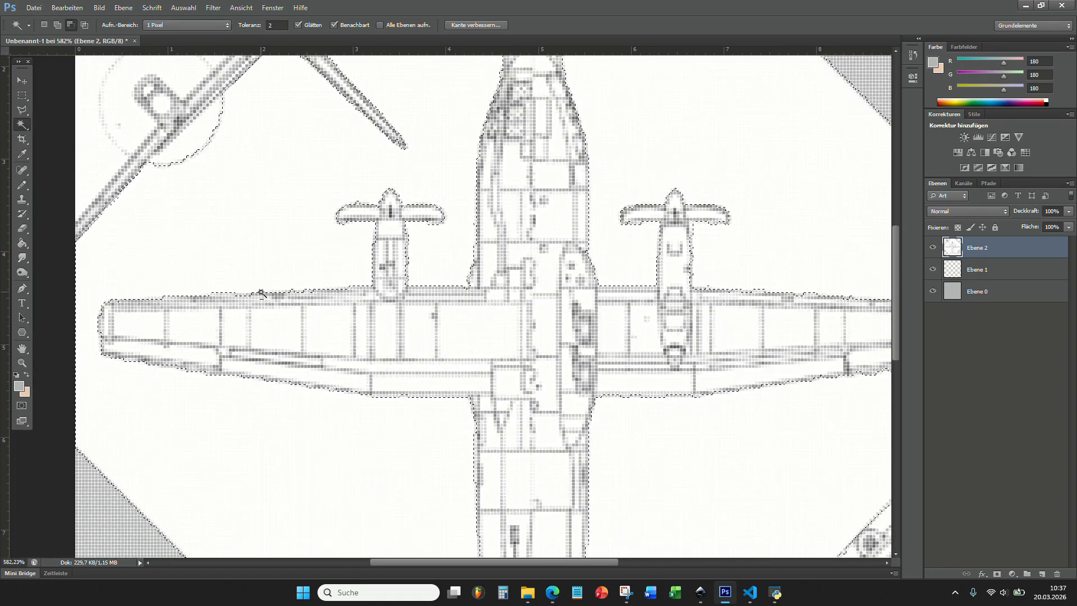
scroll(465, 418, down, 3)
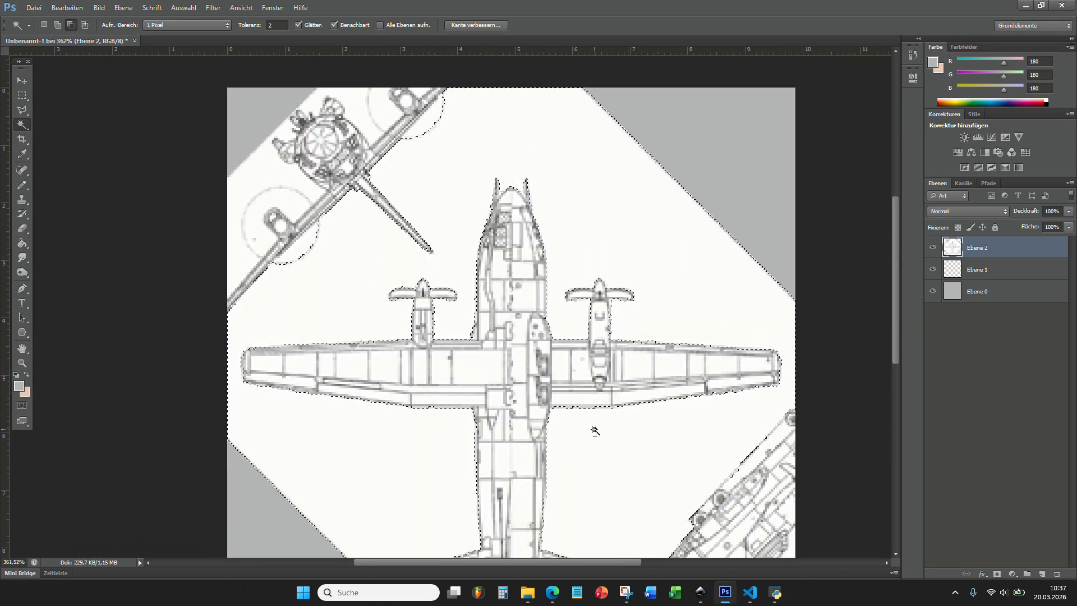
scroll(589, 414, up, 4)
scroll(591, 416, down, 2)
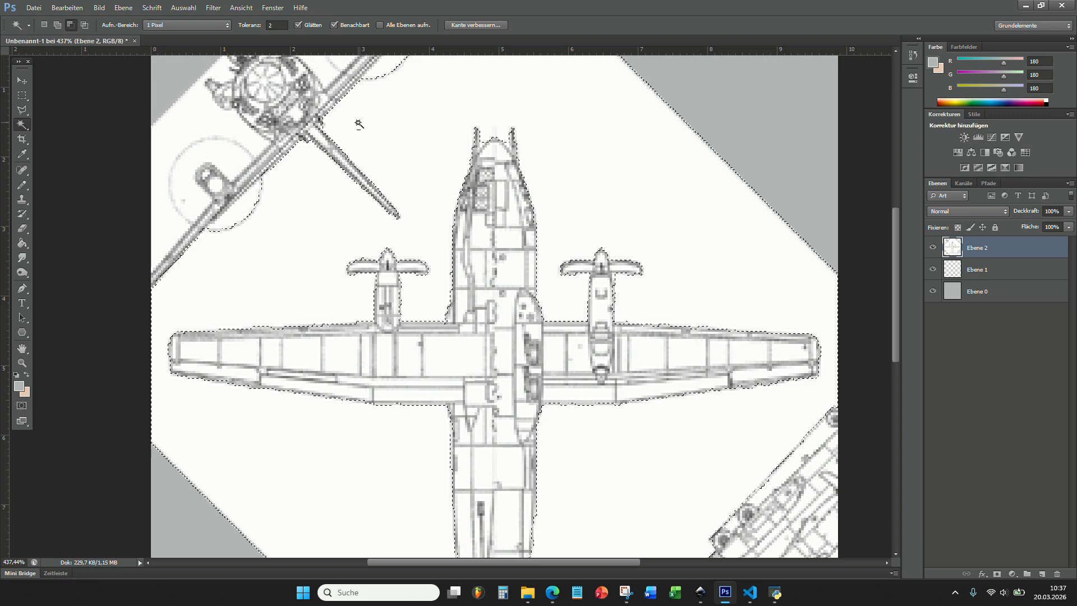
Set the Magic Wand tolerance to 50, reselect the white area around the aircraft and check the selection's edges.
click(269, 25)
text(50)
click(320, 200)
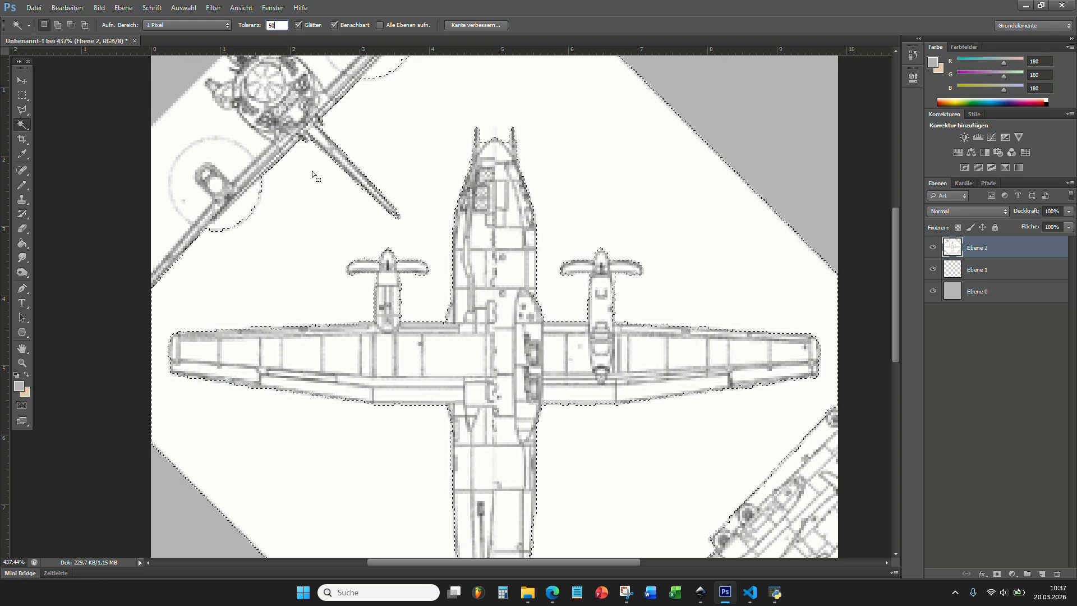
scroll(360, 310, up, 5)
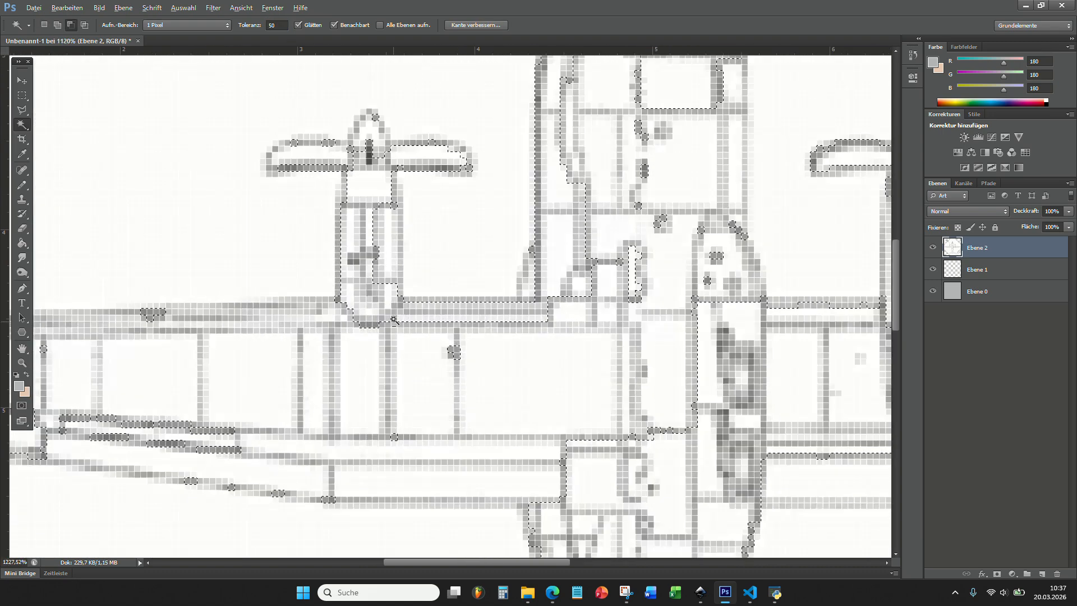
scroll(534, 324, down, 7)
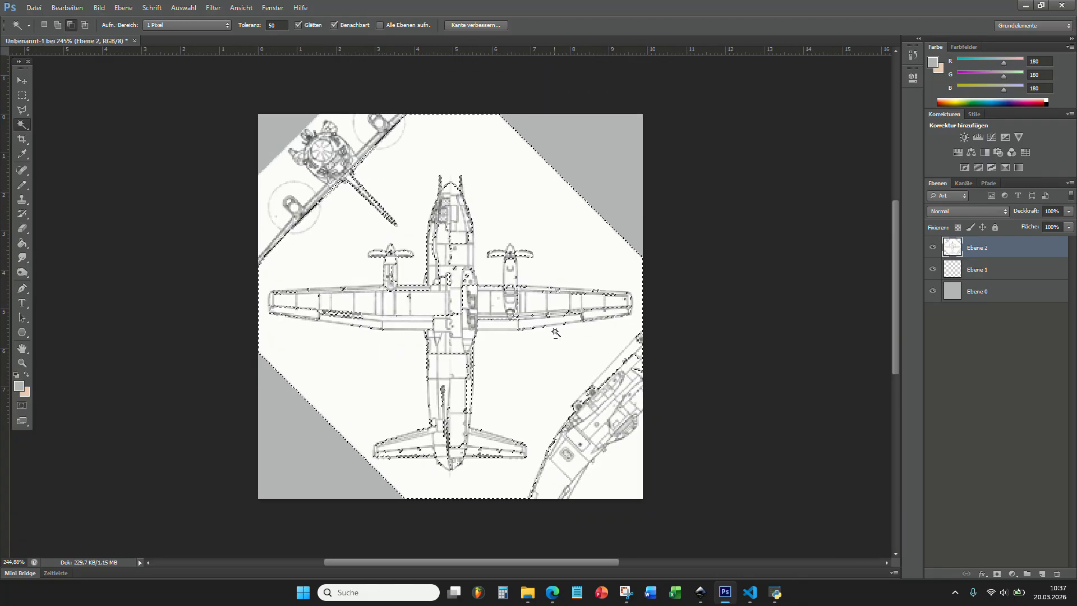
scroll(490, 351, up, 1)
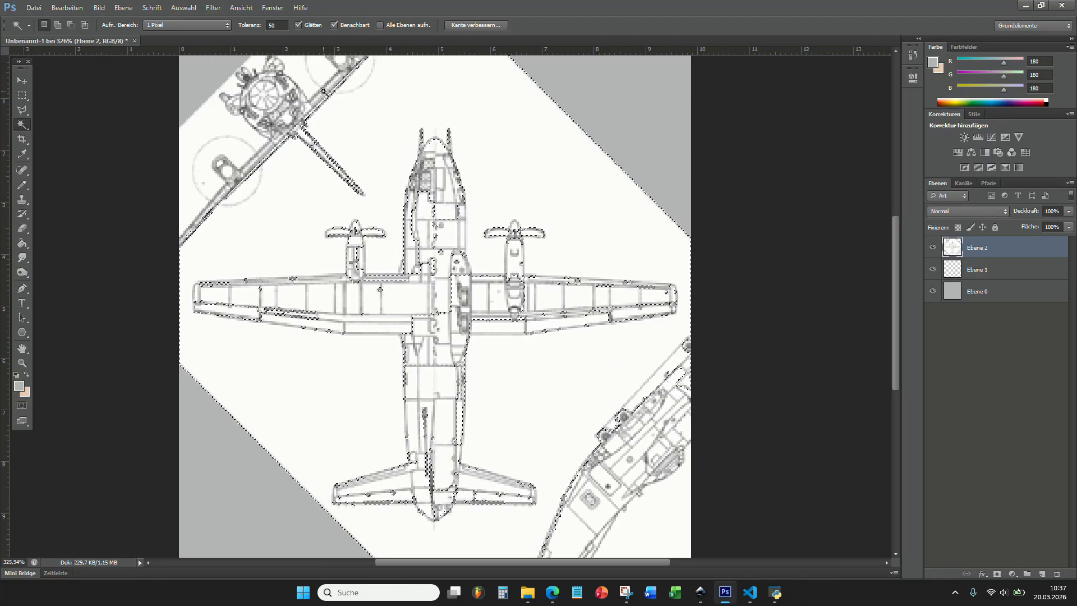
Select the entire canvas on the blueprint layer Ebene 2.
key(ctrl+a)
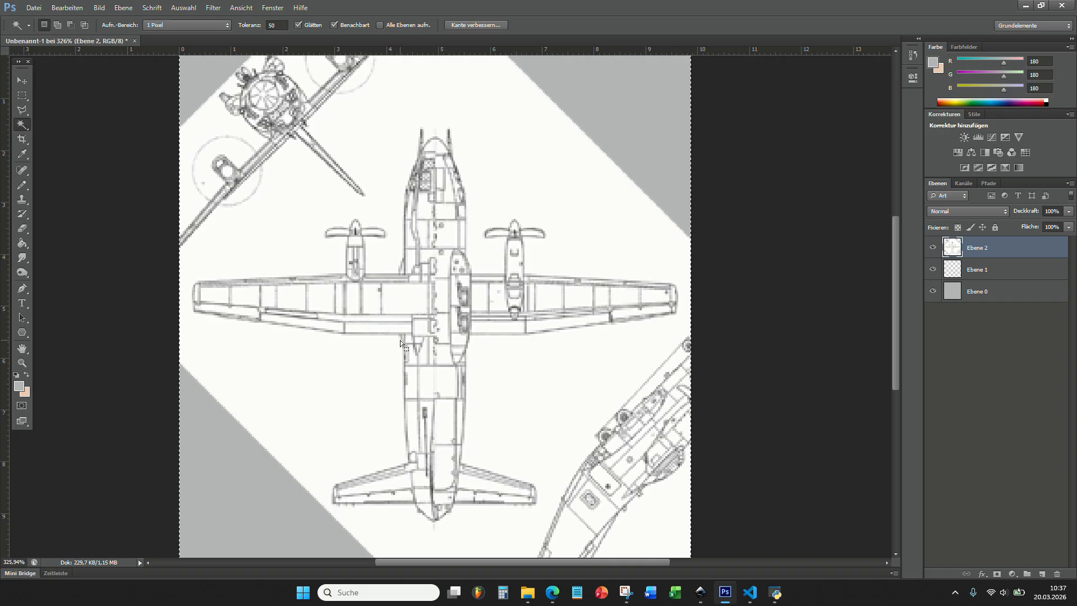
key(ctrl+u)
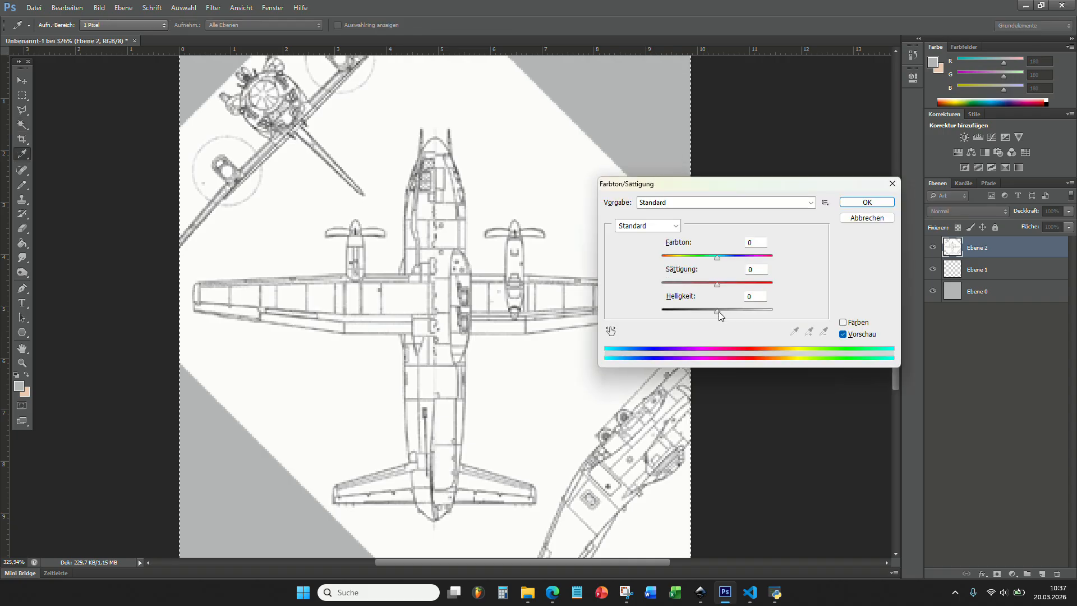
click(719, 311)
click(868, 218)
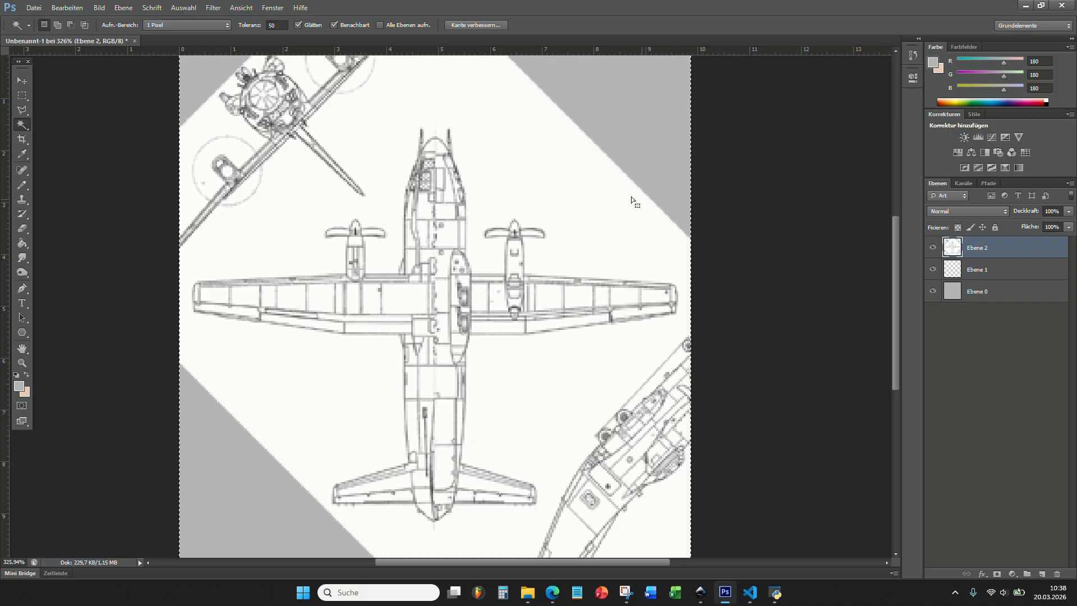
Darken and flatten the blueprint layer with brightness -44 and contrast -48.
click(186, 8)
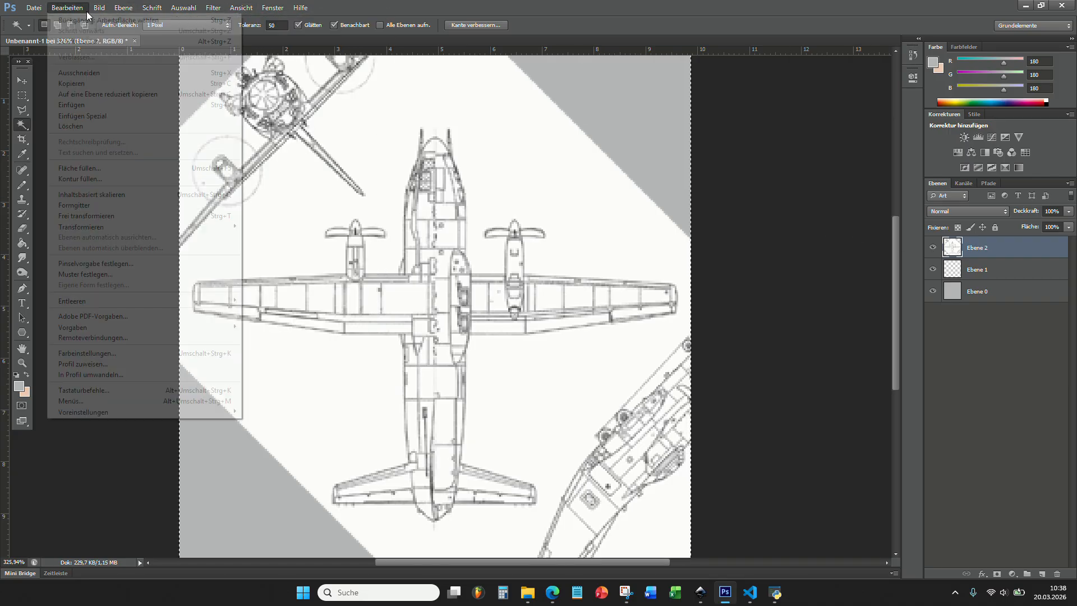
mouse_move(151, 38)
click(295, 35)
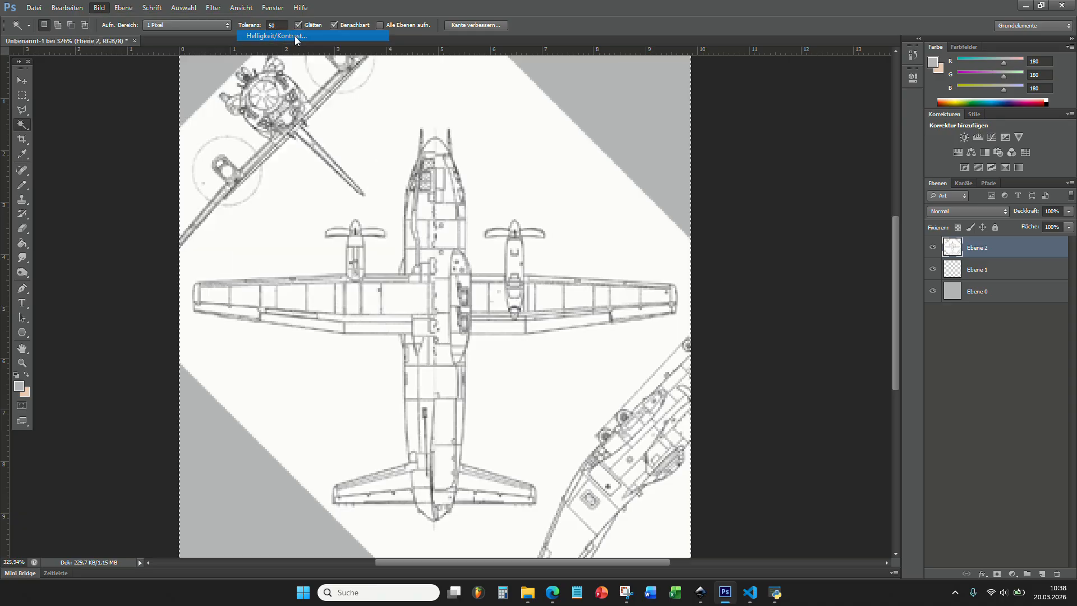
drag(653, 259, 605, 267)
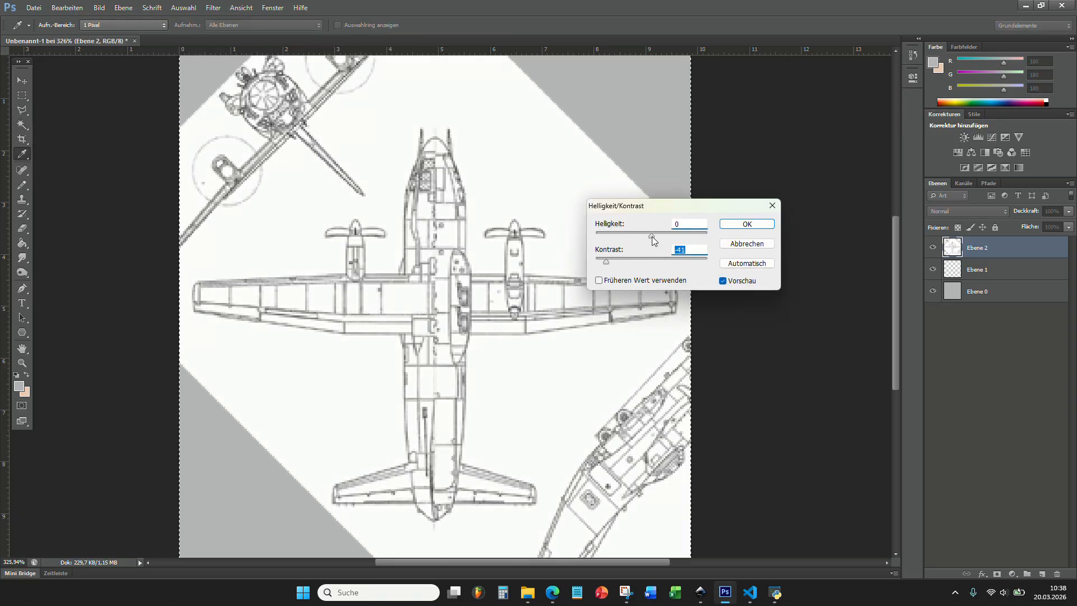
drag(652, 237, 598, 261)
key(Return)
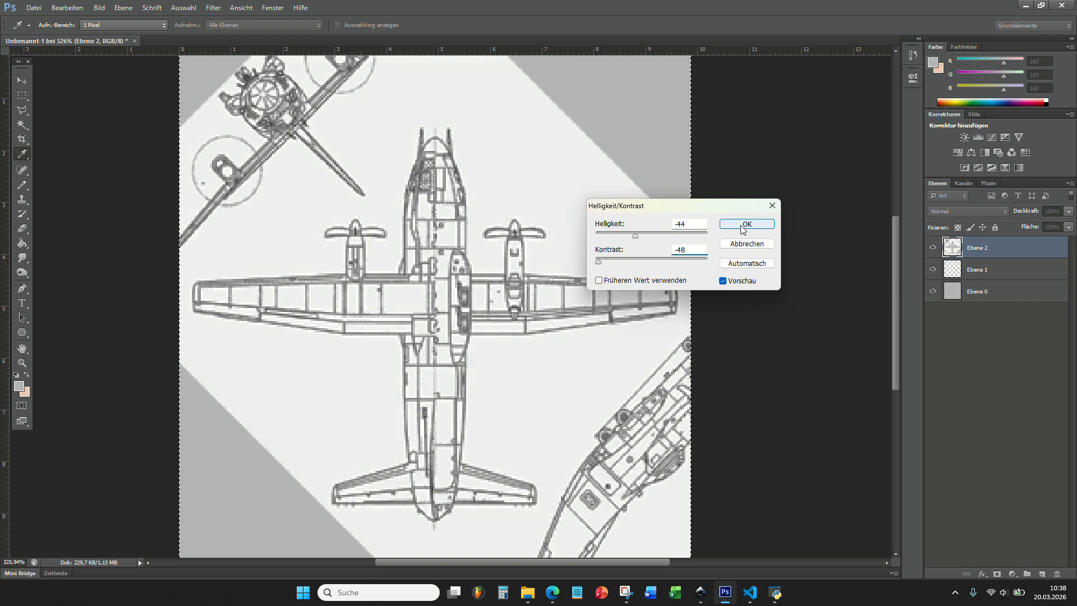
Select the light area around the top-view aircraft with the Magic Wand at tolerance 5 and delete it from Ebene 2.
key(w)
click(305, 223)
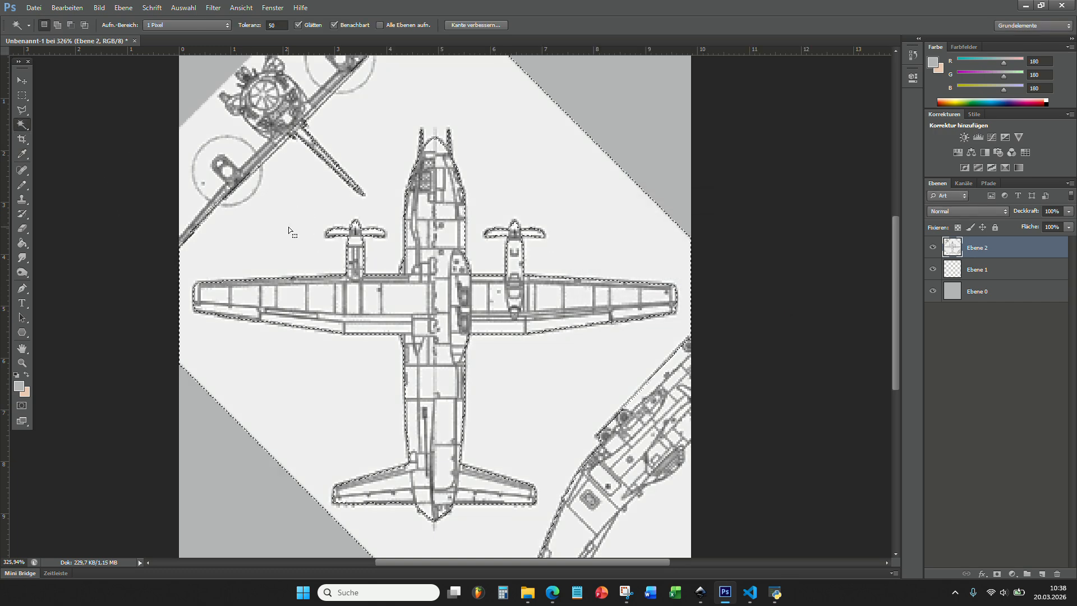
double_click(273, 25)
text(5)
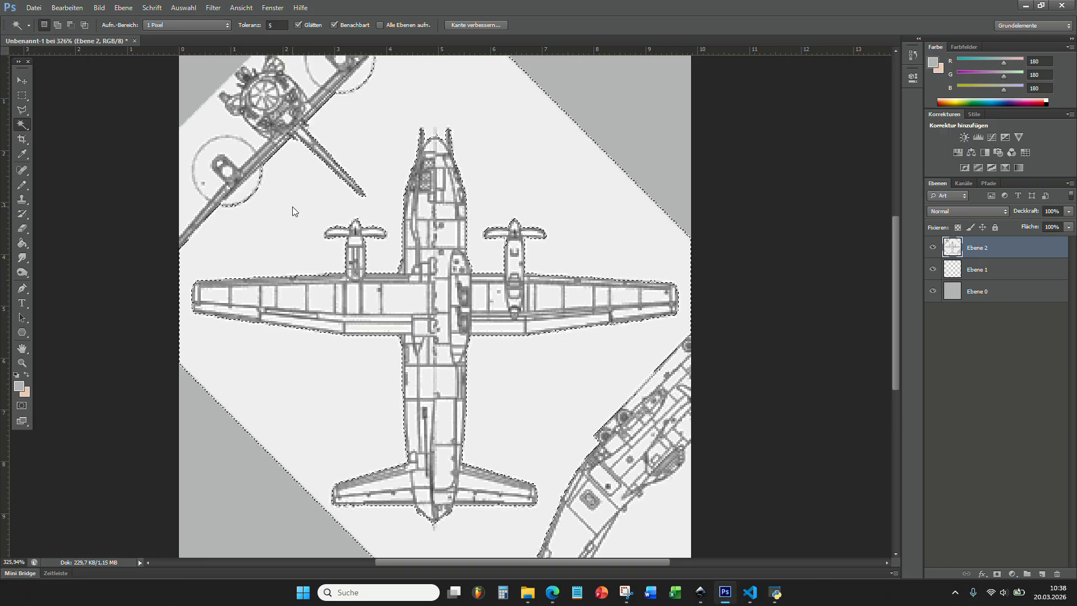
scroll(429, 499, up, 1)
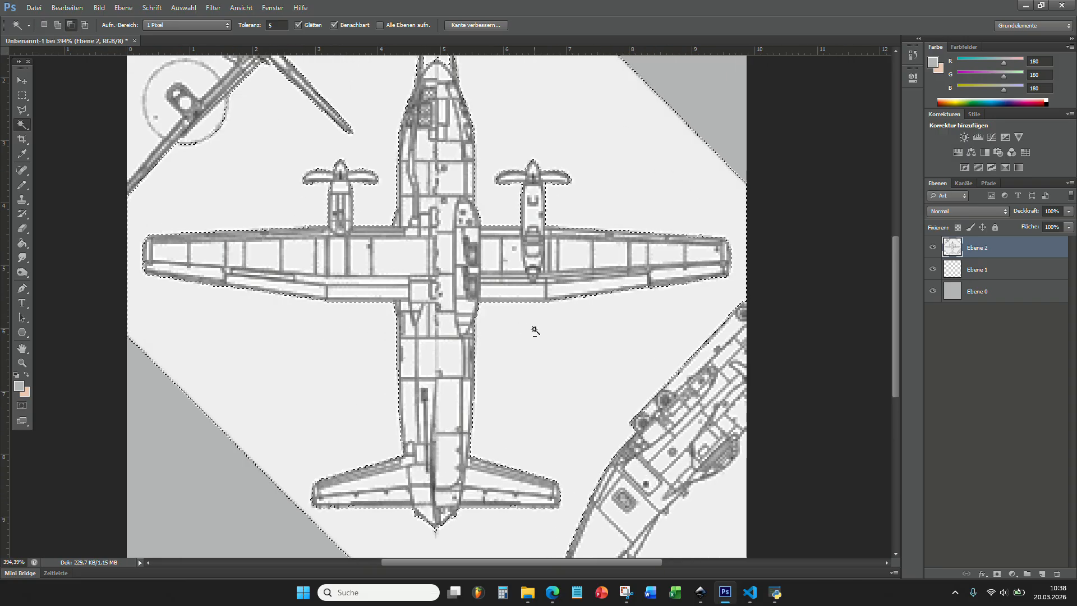
scroll(522, 337, down, 2)
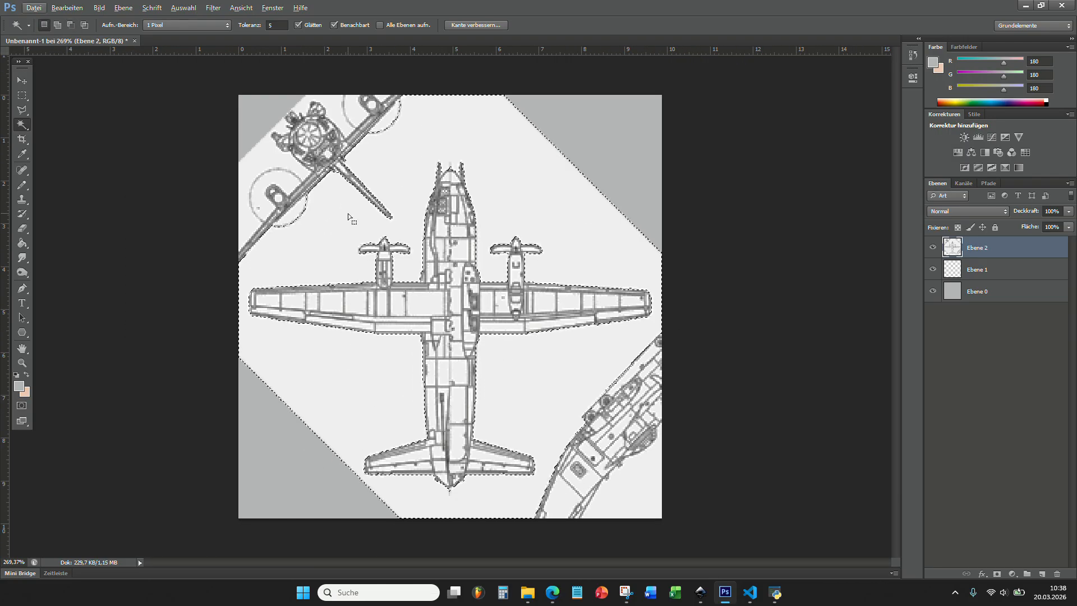
key(Delete)
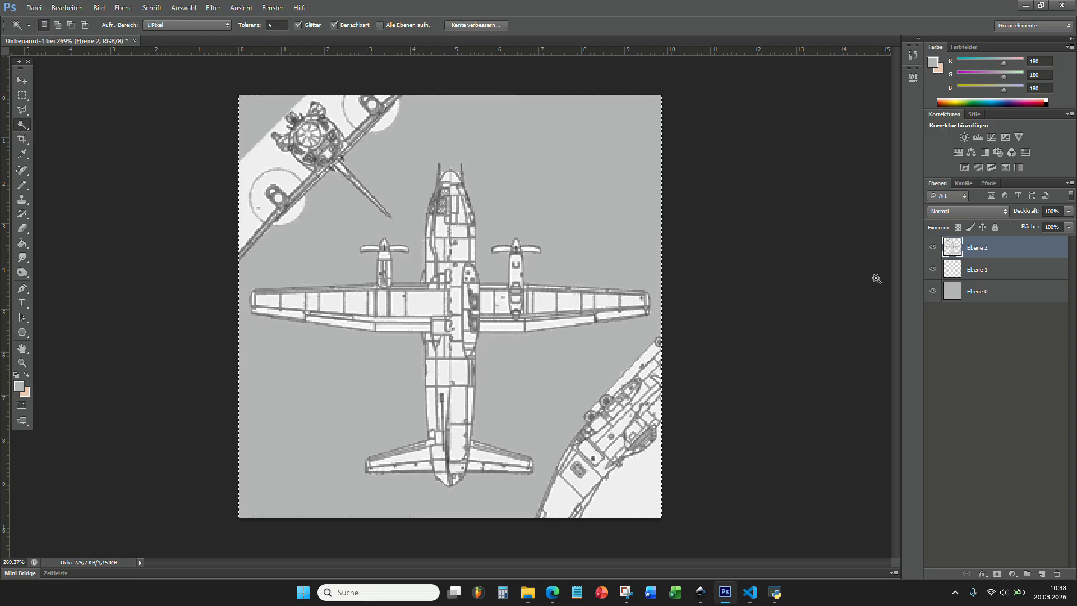
Load the contents of Ebene 2 as a selection, check the cut-out edges, and reselect the entire canvas.
ctrl+click(952, 247)
scroll(252, 231, up, 2)
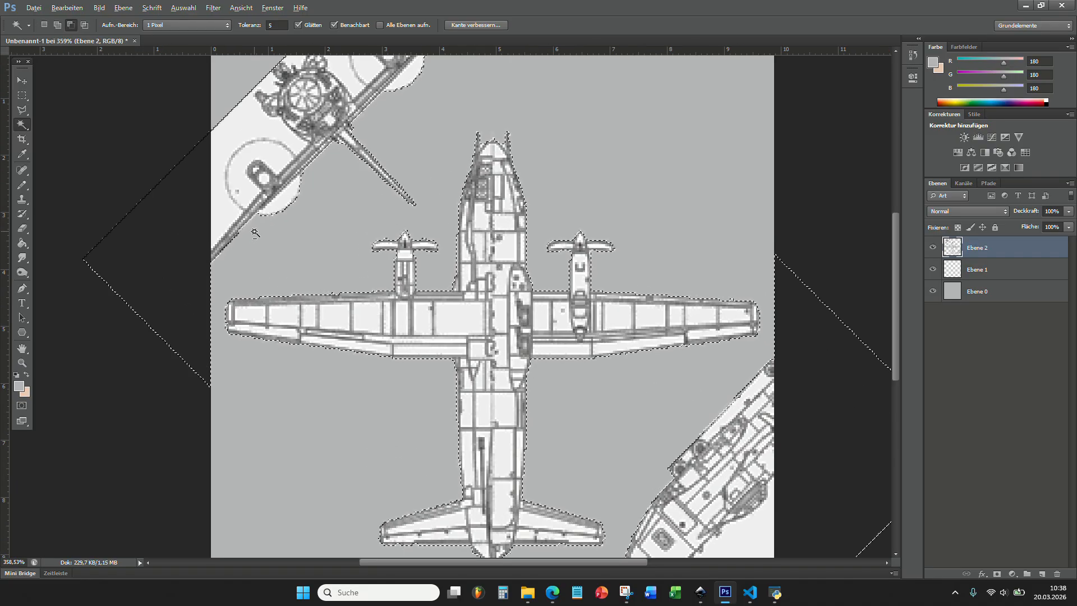
scroll(190, 218, up, 1)
scroll(316, 163, down, 3)
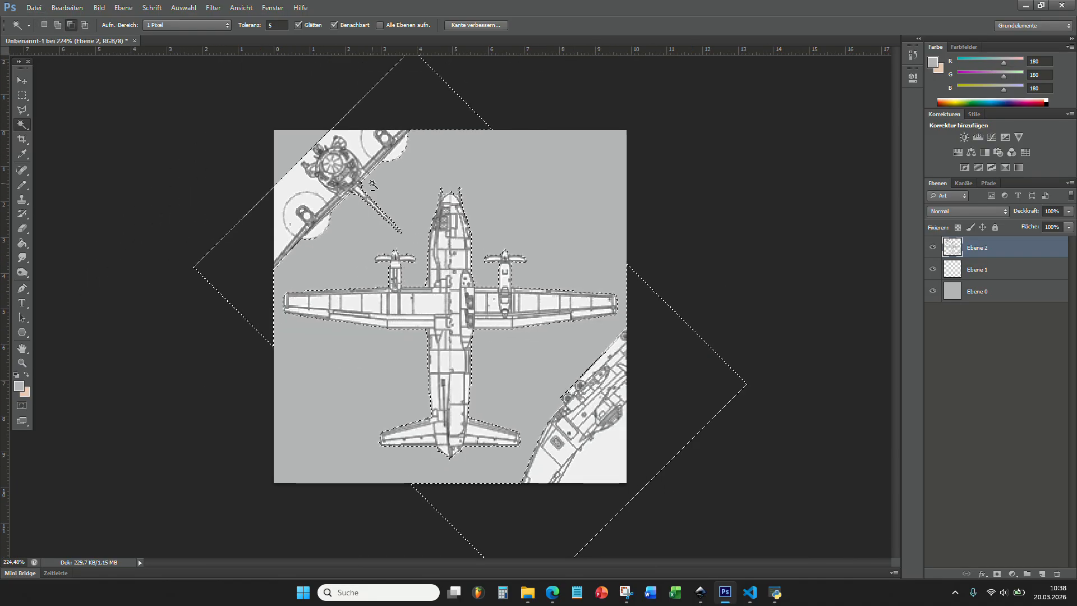
key(ctrl+a)
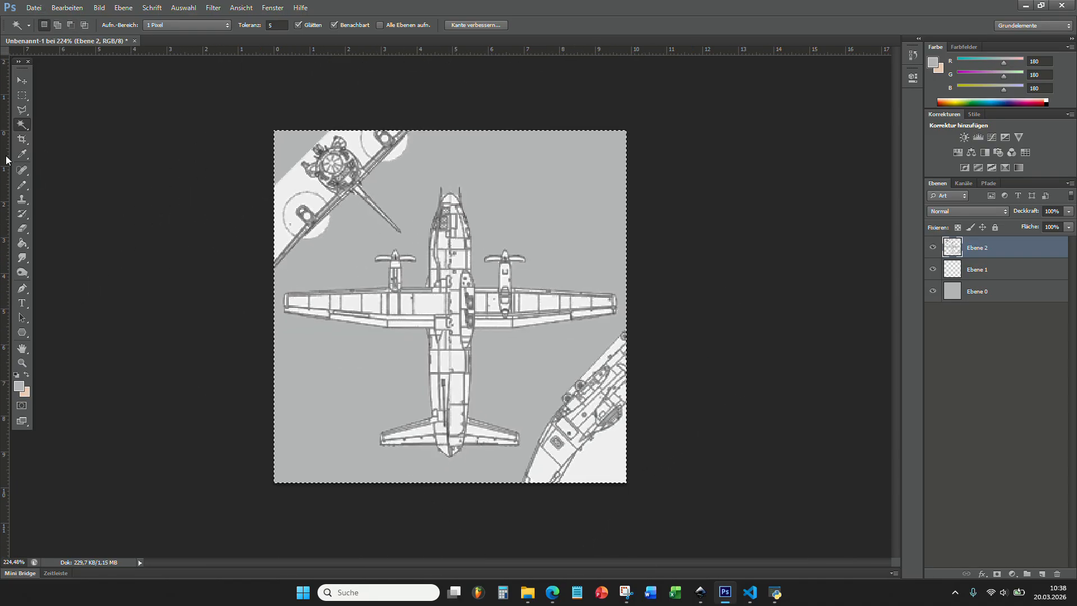
Erase the leftover front-view and side-view drawings from the canvas's upper-left and lower-right corners, keeping only the top-view aircraft.
click(22, 200)
click(27, 230)
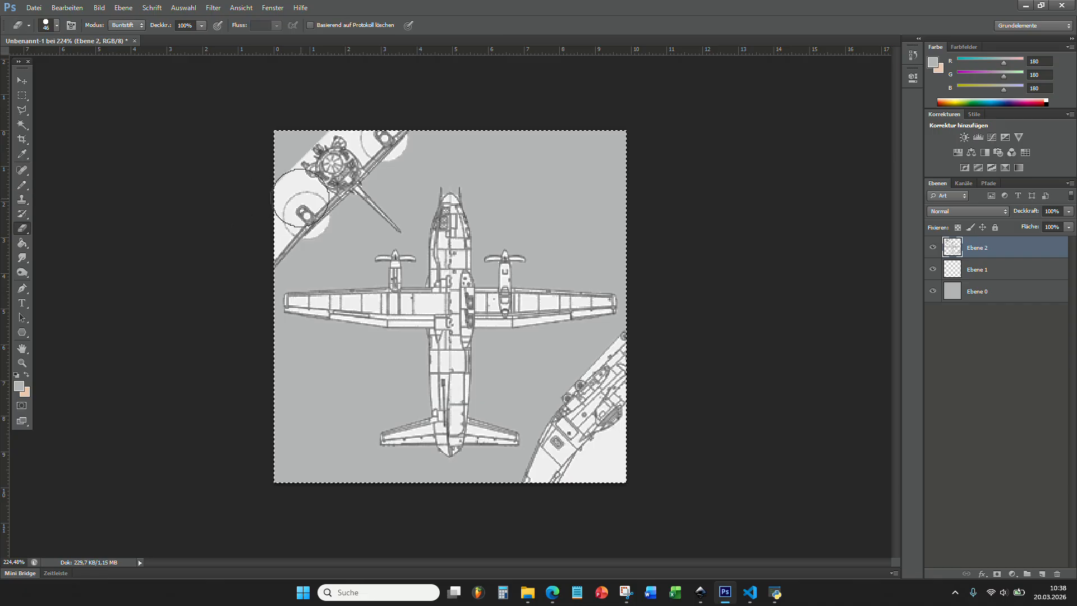
mouse_move(300, 198)
mouse_down()
mouse_move(264, 261)
mouse_move(288, 186)
mouse_move(335, 144)
mouse_move(341, 195)
mouse_move(384, 214)
mouse_move(398, 131)
mouse_move(329, 134)
mouse_up()
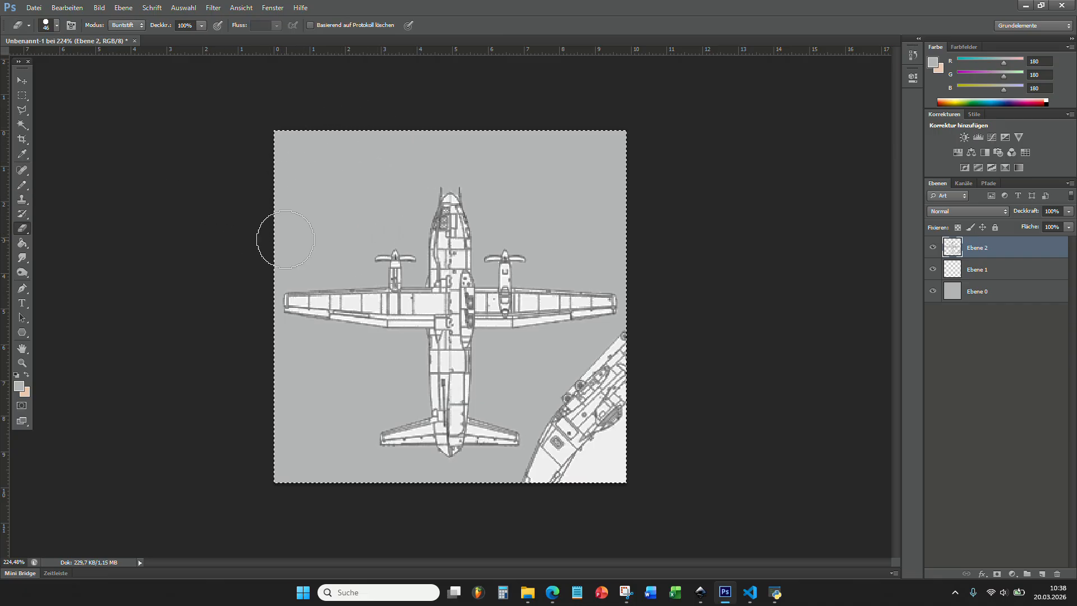
mouse_move(551, 488)
mouse_down()
mouse_move(568, 406)
mouse_move(639, 345)
mouse_move(599, 476)
mouse_move(631, 436)
mouse_up()
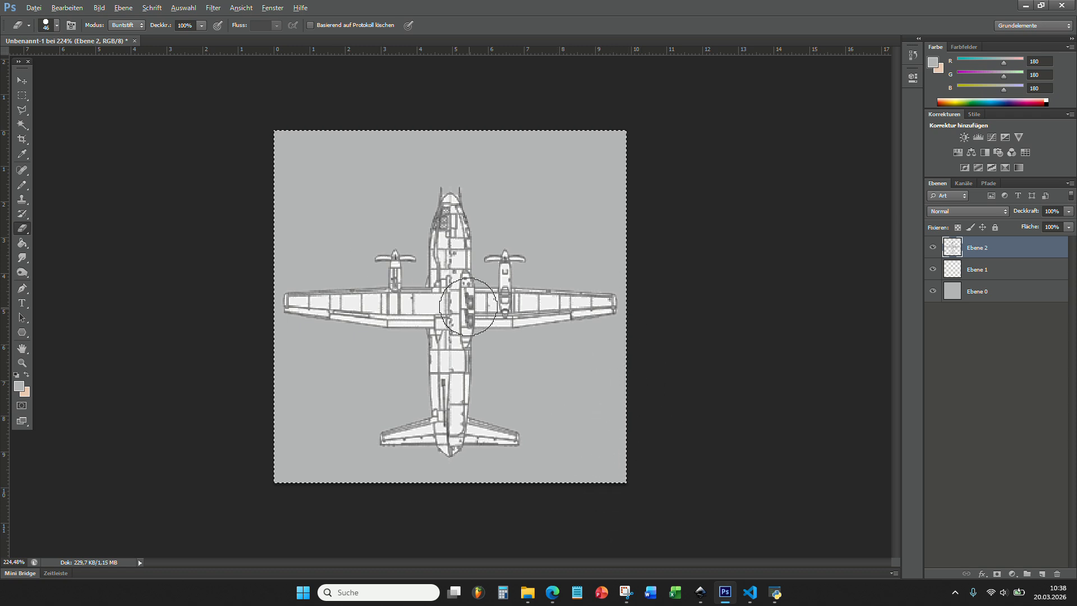
alt+scroll(392, 320, up, 1)
alt+scroll(381, 359, down, 2)
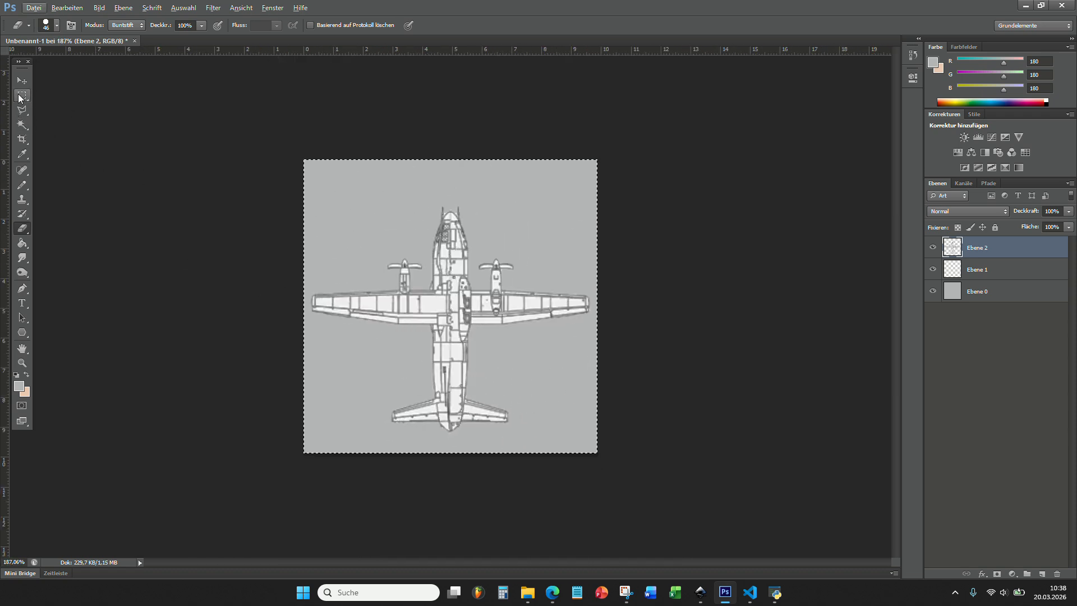
Hide the layers Ebene 1 and Ebene 0 so only the aircraft layer shows on transparency.
key(v)
alt+scroll(494, 324, down, 3)
alt+scroll(450, 334, up, 3)
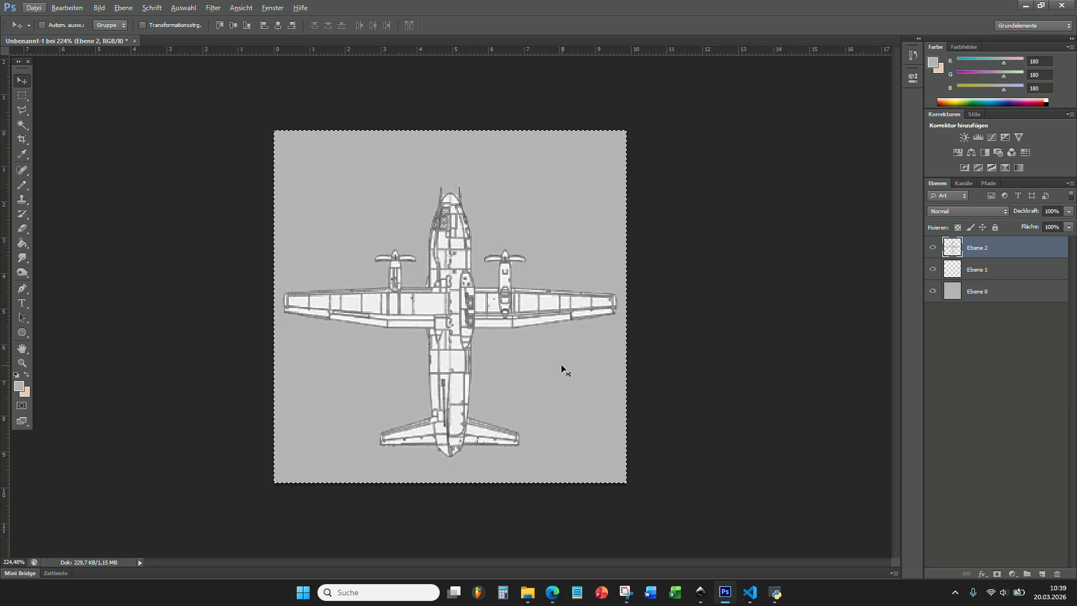
click(933, 269)
click(933, 291)
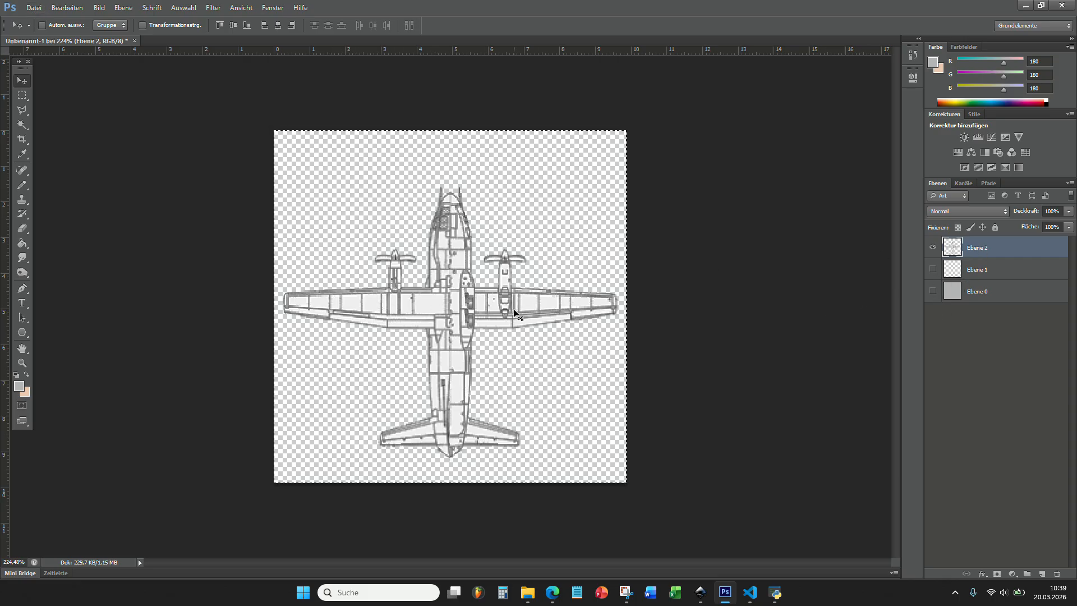
Save the transparent aircraft image to the Desktop as c27 in PNG format.
click(34, 7)
click(59, 142)
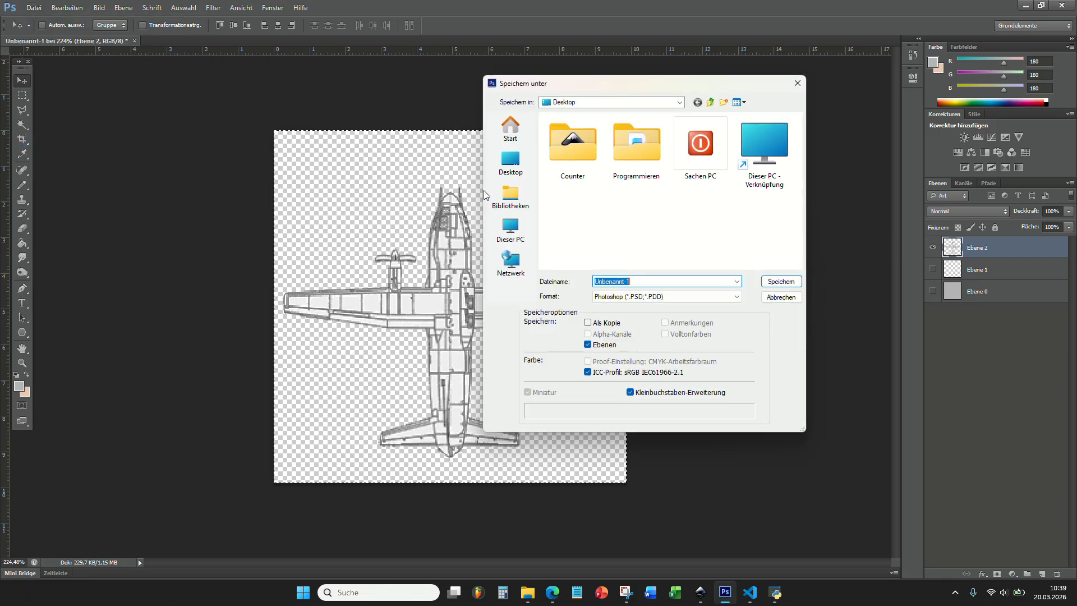
click(512, 165)
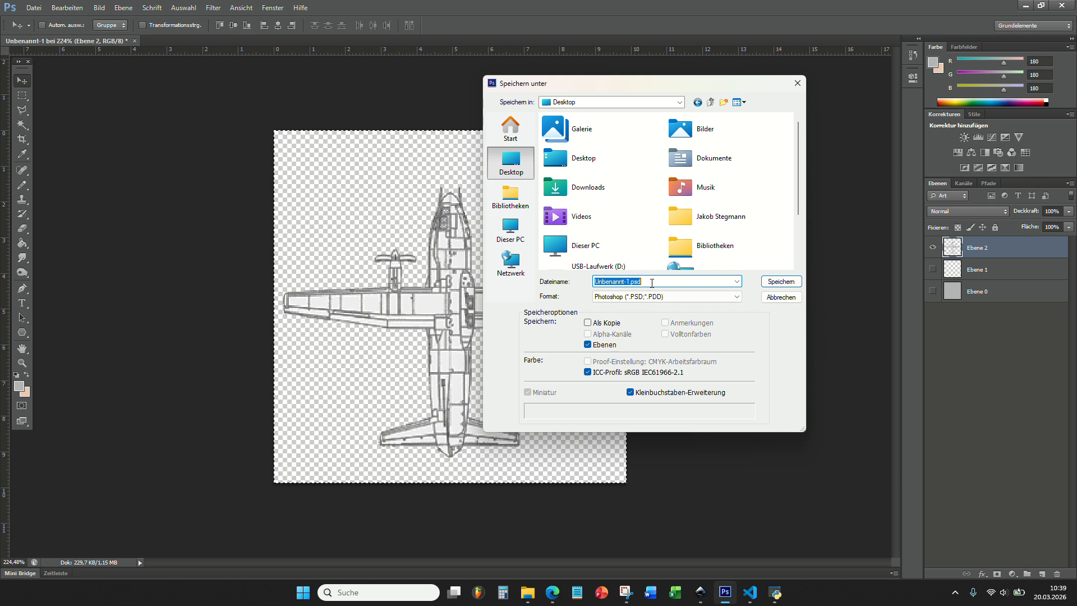
text(c27)
click(668, 297)
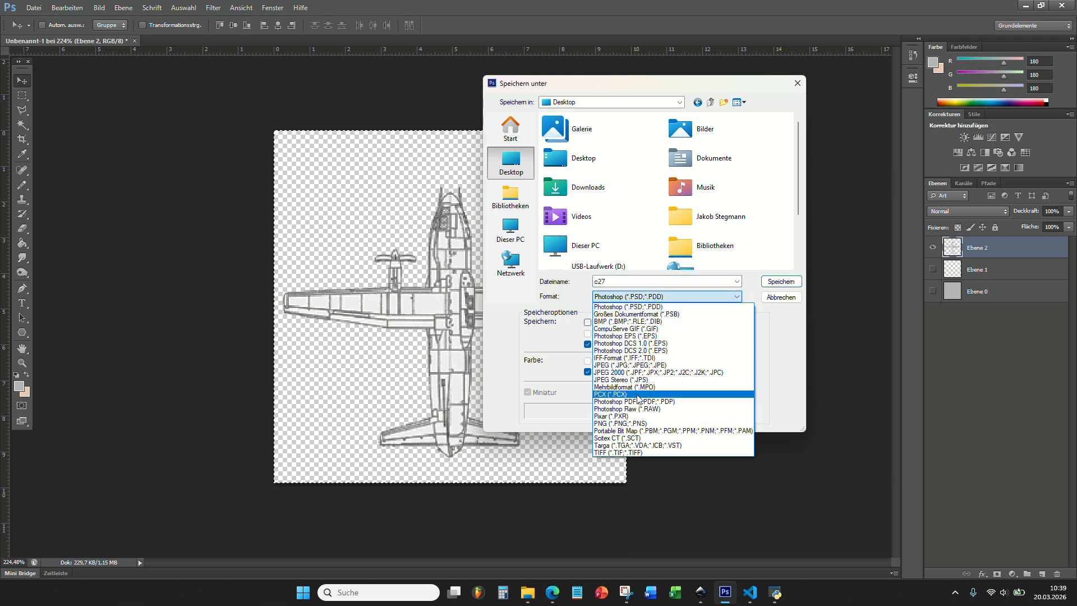
click(637, 424)
click(779, 282)
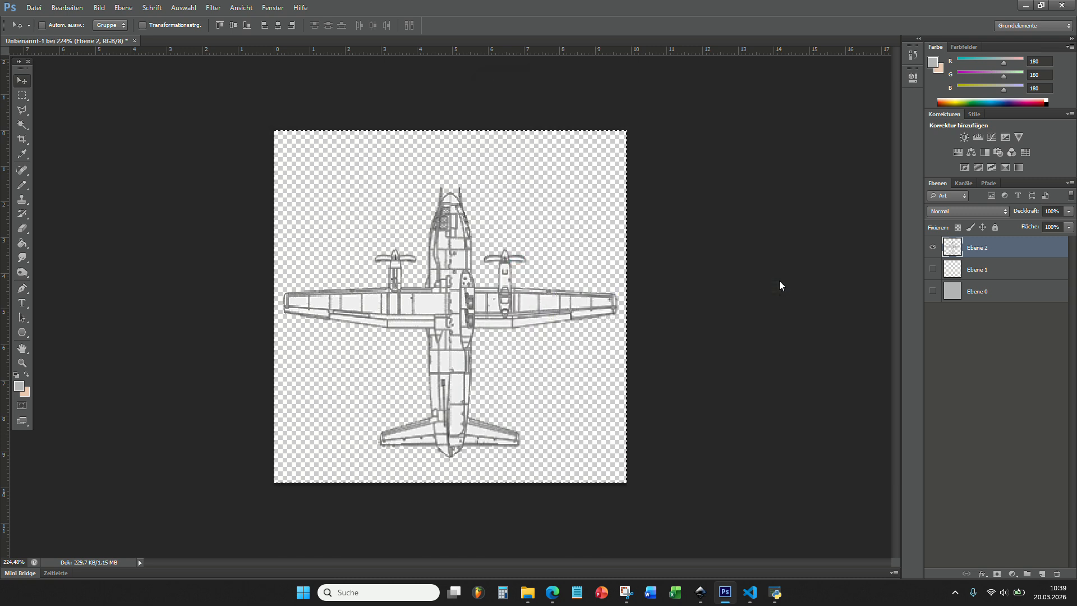
click(568, 184)
Switch to the Wargame Counter Tool and import c27 from the Desktop into the Next War silhouette assets.
key(alt+Tab)
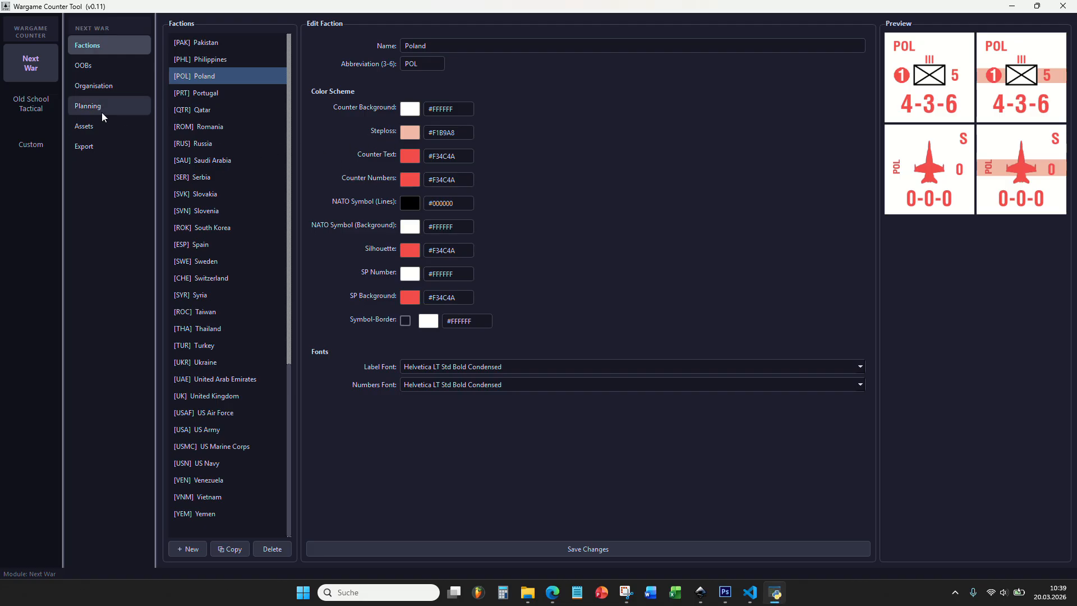
click(91, 126)
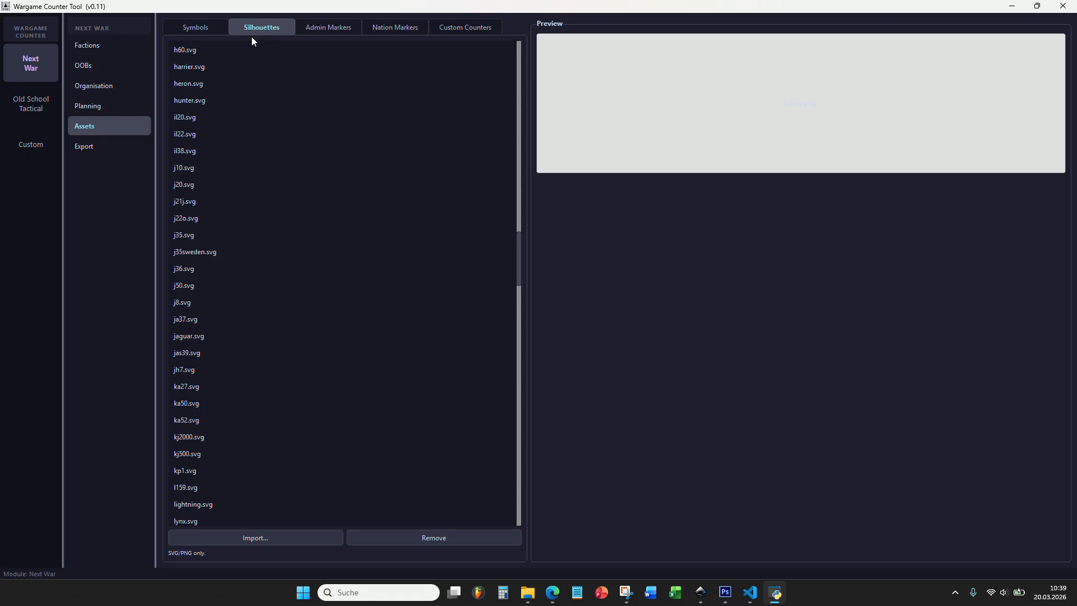
click(267, 534)
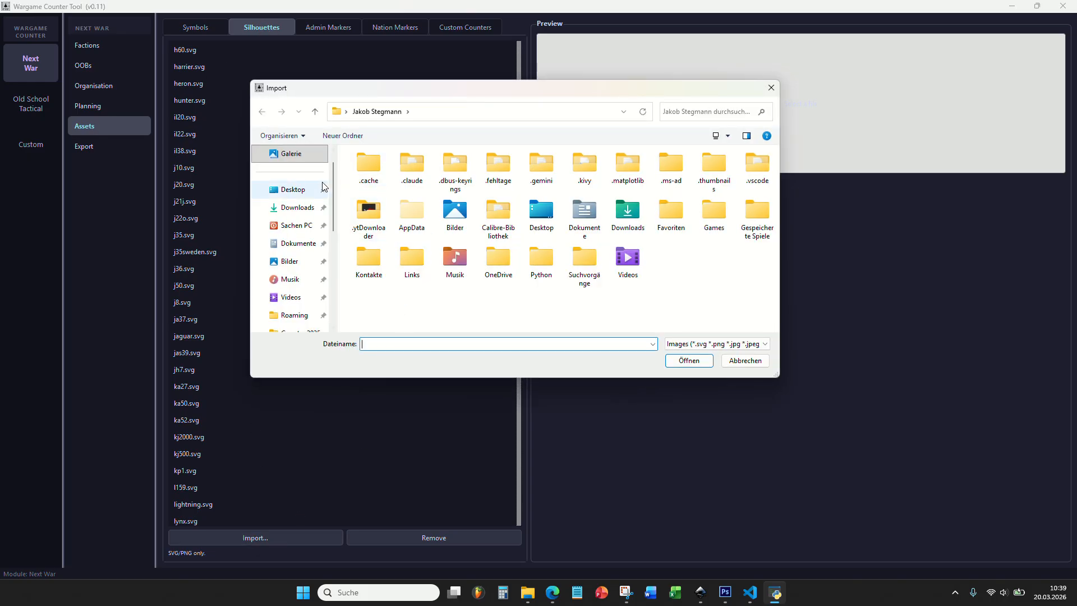
click(295, 192)
click(564, 177)
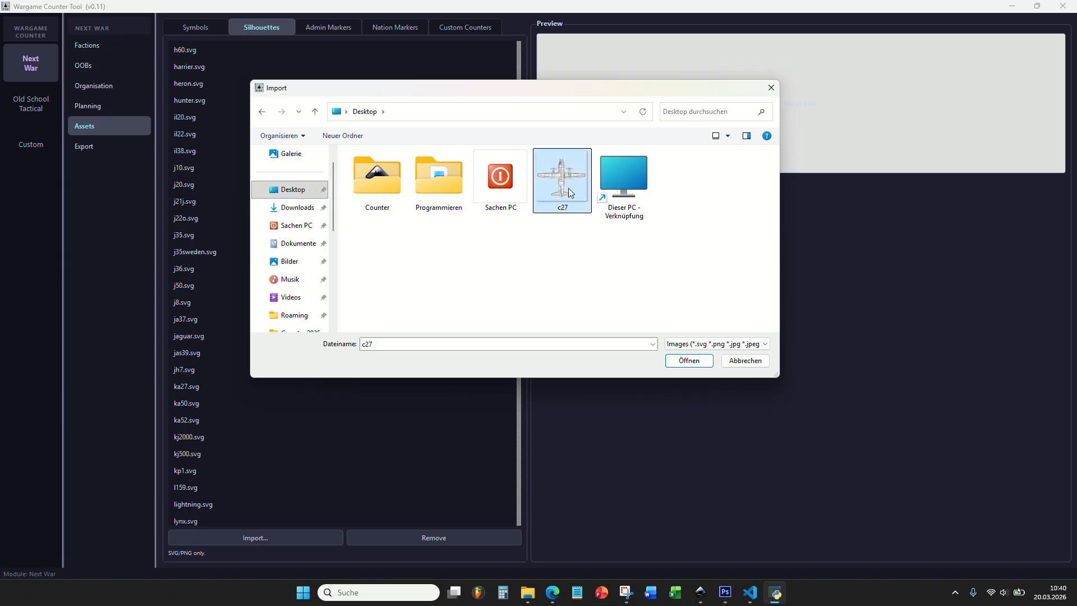
click(685, 360)
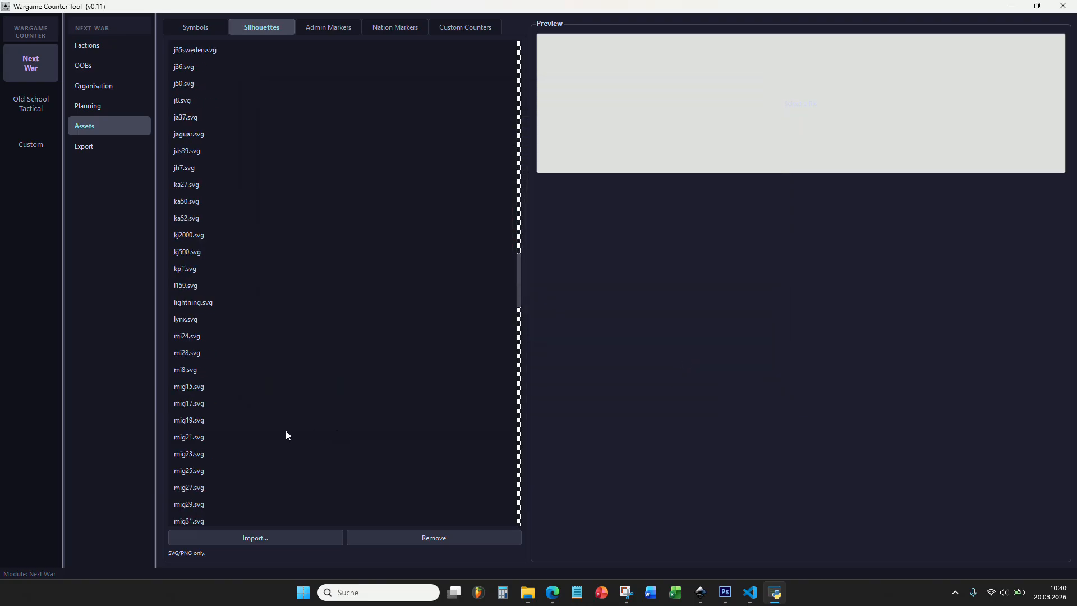
Preview the imported c27.png silhouette and compare it with built-in silhouettes such as yfq-42.svg.
scroll(280, 436, down, 20)
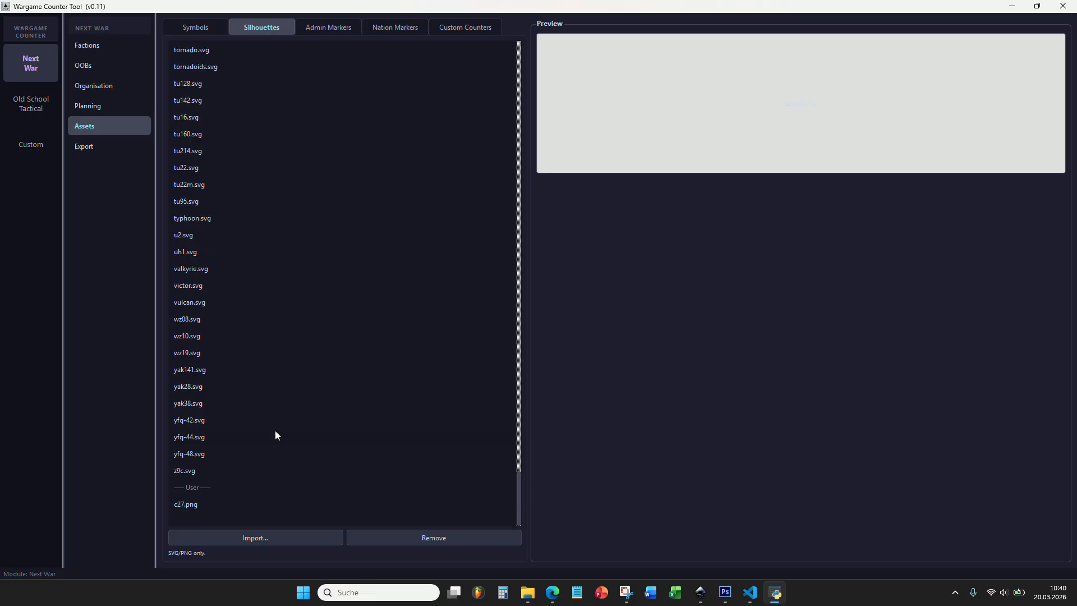
click(183, 505)
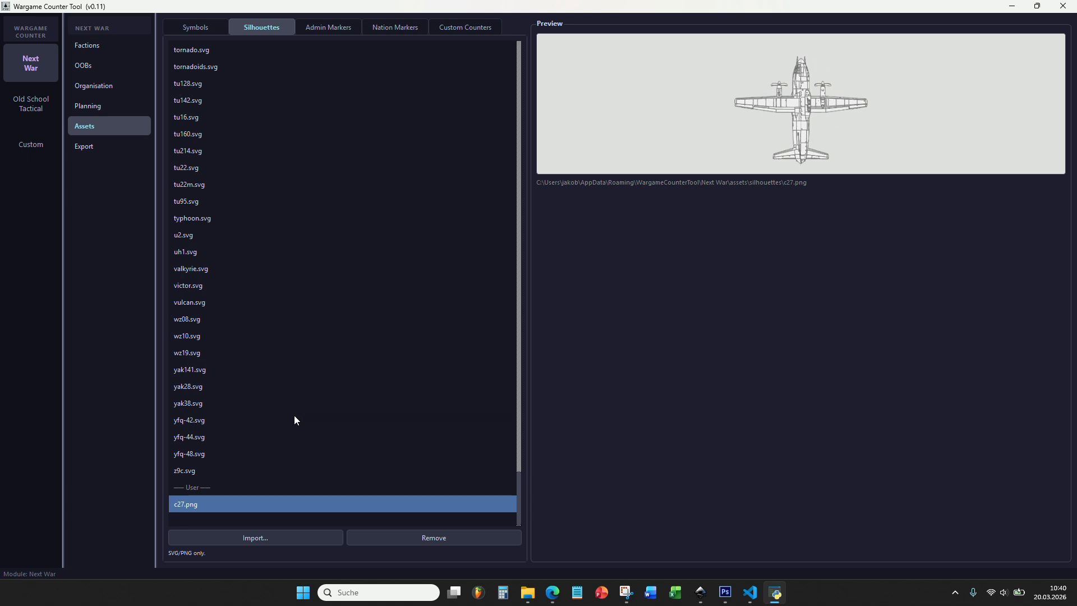
click(218, 407)
key(Up)
key(Down)
key(Down)
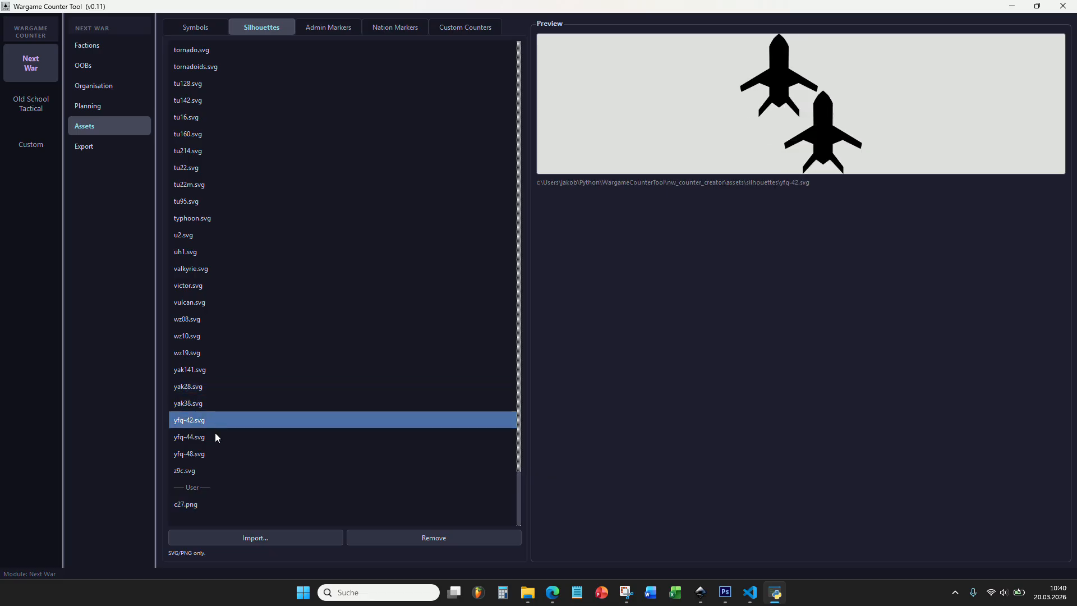
click(203, 505)
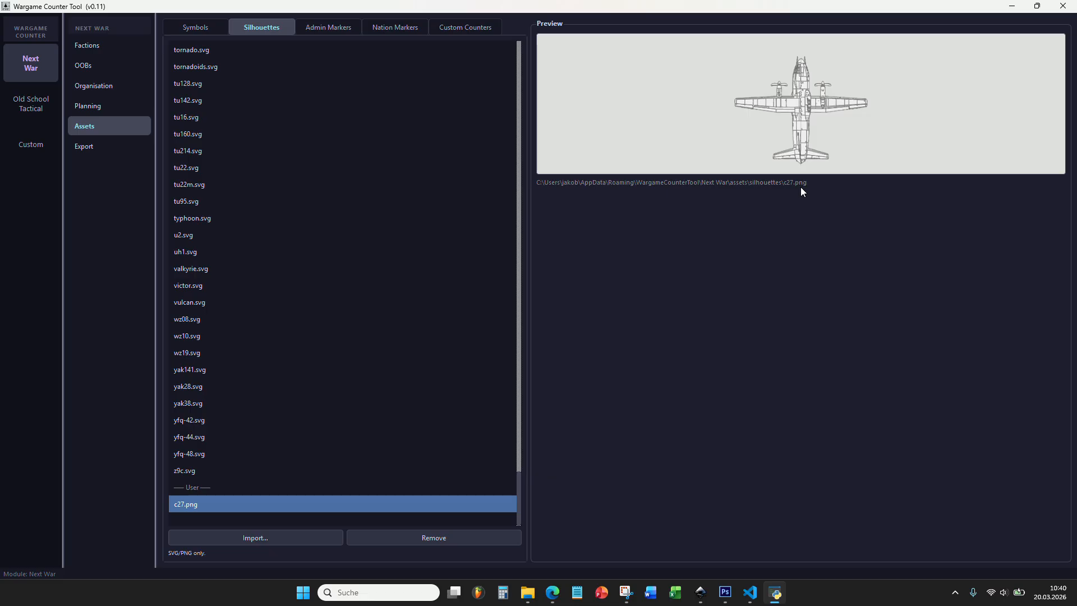
Add a new unit counter of type Air to the test order of battle.
click(108, 66)
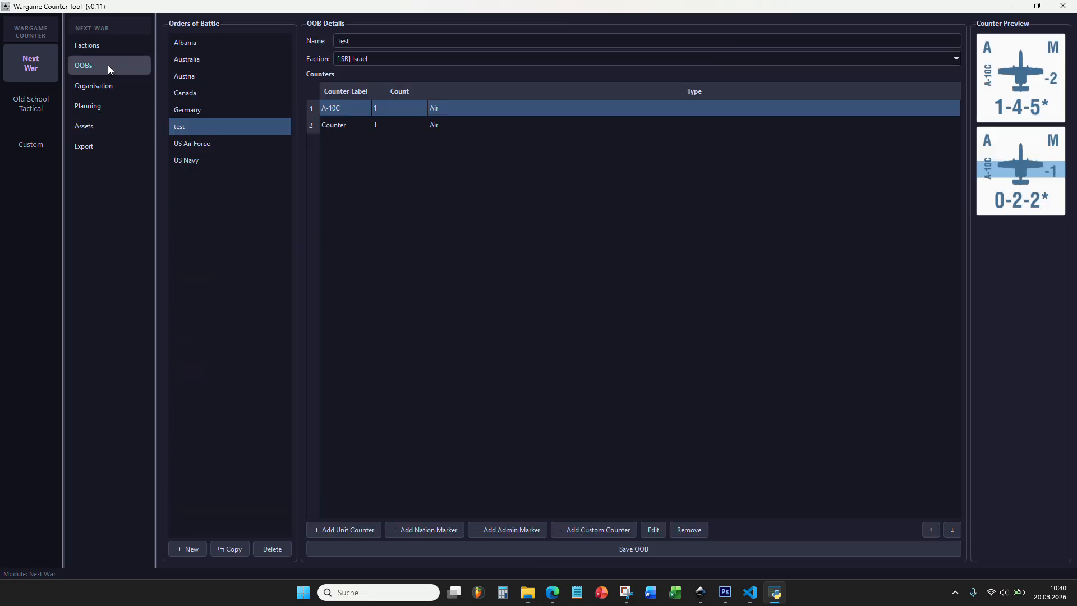
click(348, 123)
click(353, 110)
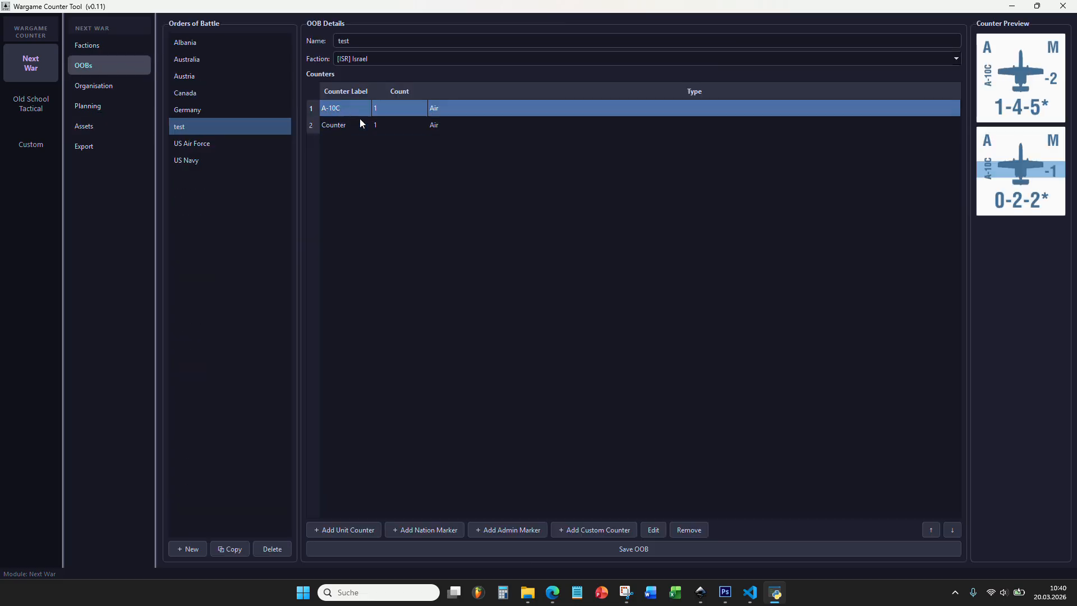
click(377, 528)
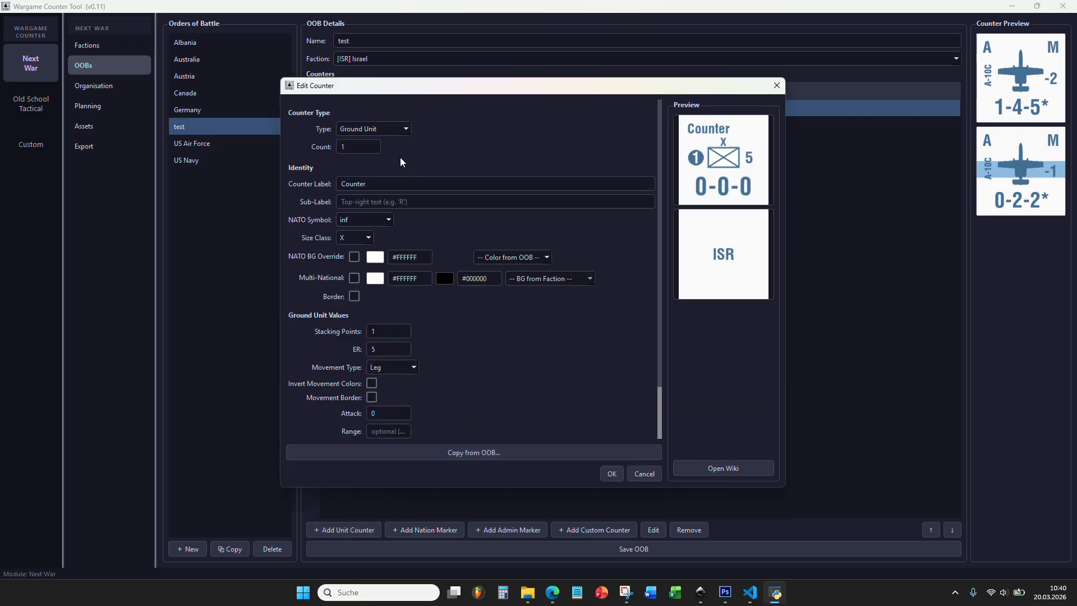
click(369, 131)
click(354, 146)
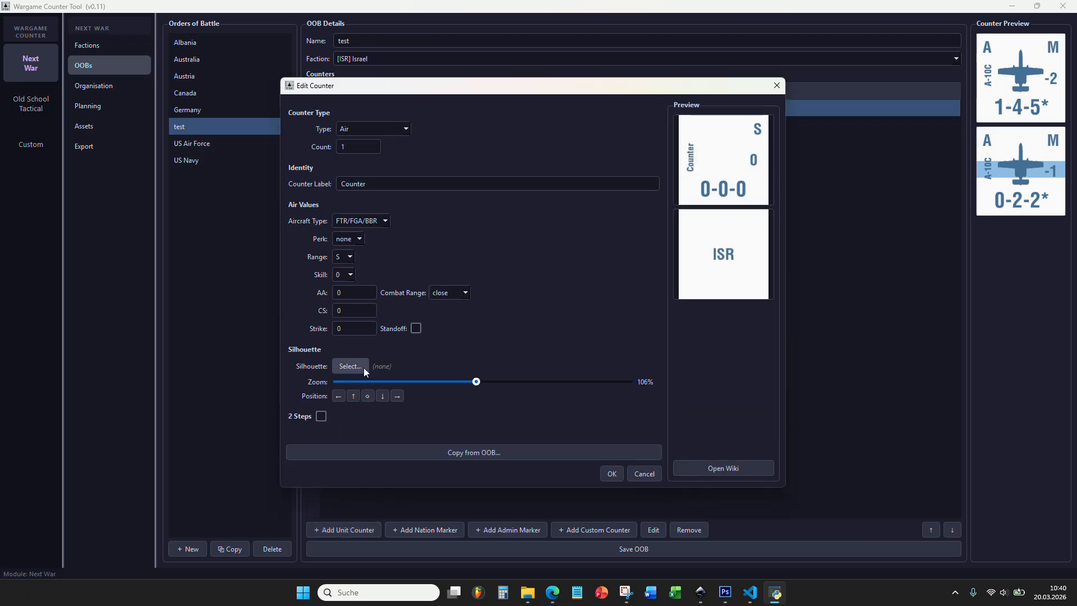
Find the c27.png silhouette by searching for 27, assign it to the new counter at 126% zoom, and accept the counter.
click(349, 366)
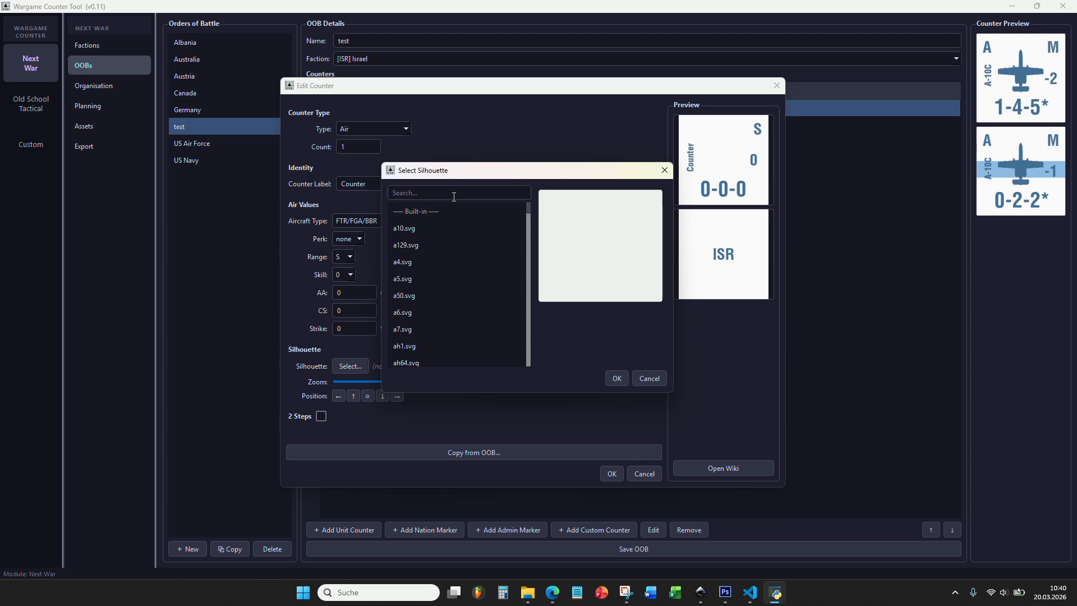
text(27)
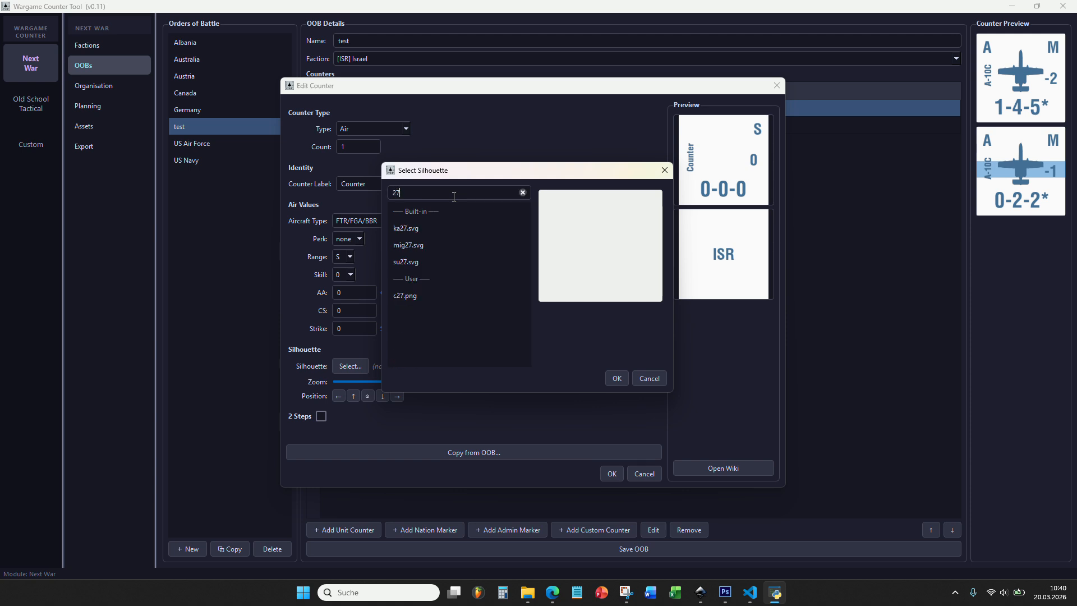
click(408, 297)
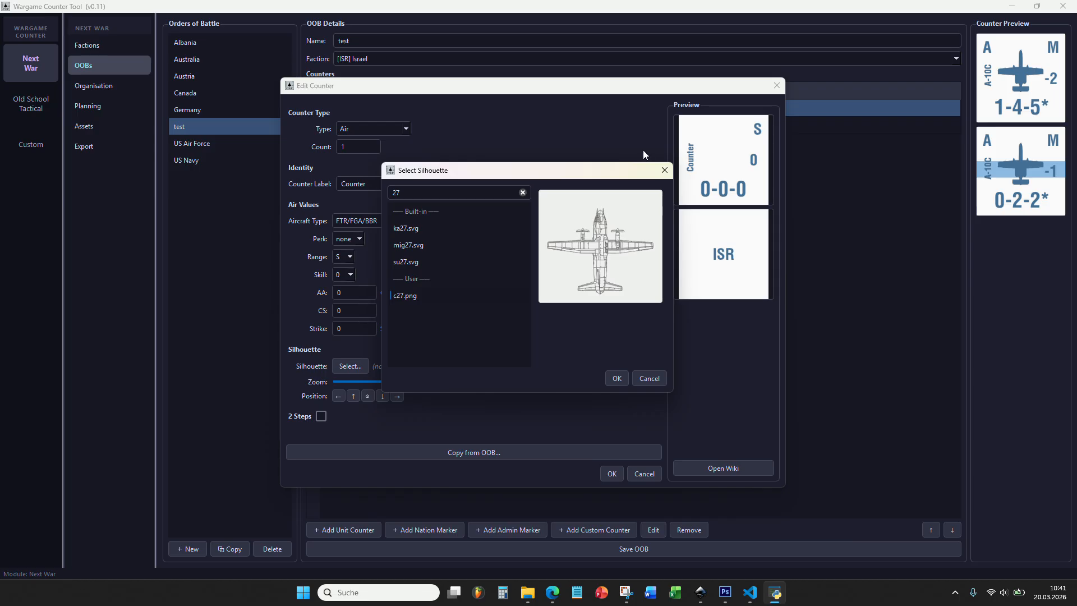
click(611, 382)
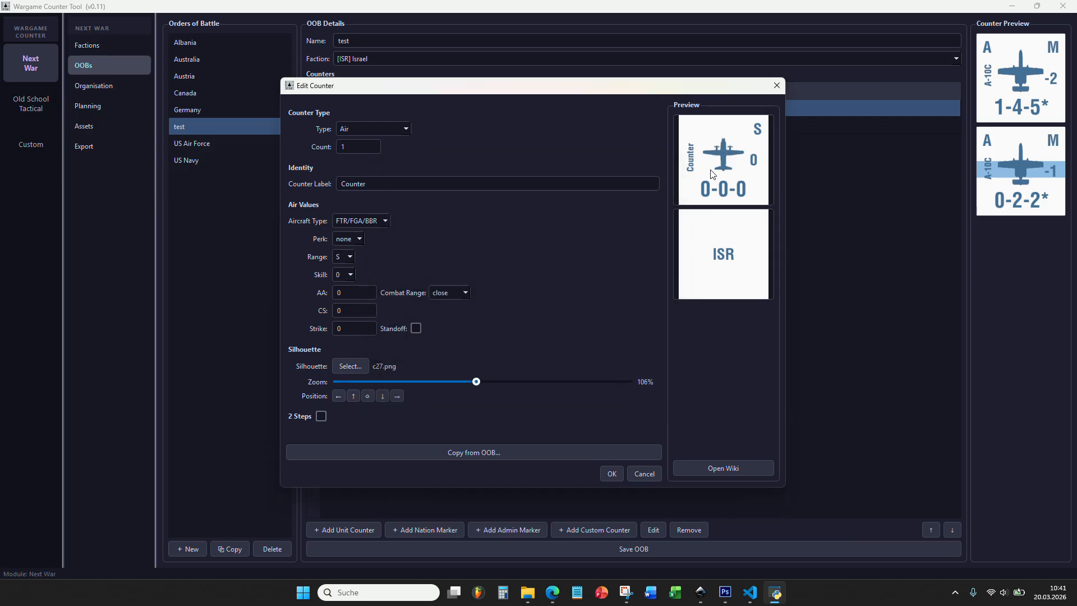
drag(477, 386, 510, 387)
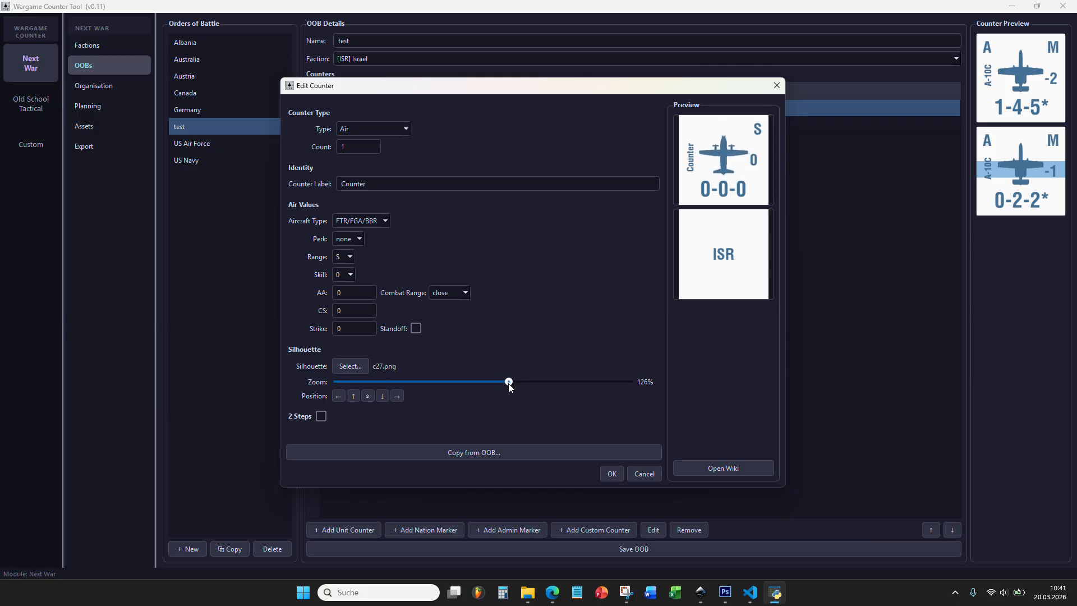
click(611, 473)
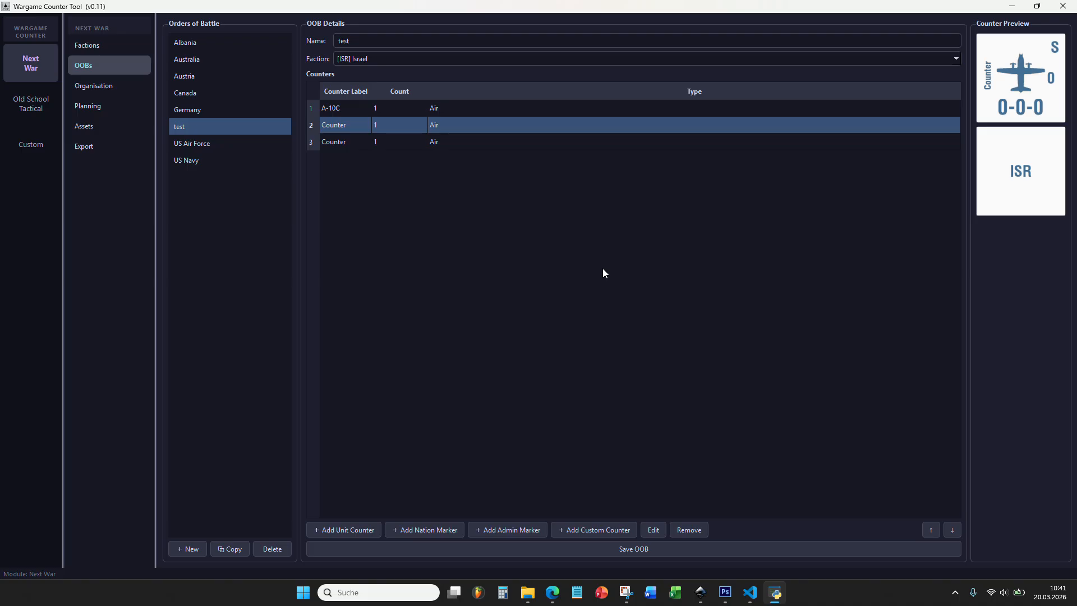
Switch to Photoshop, clear the current selection, and load the contents of Ebene 2 as a selection.
key(alt+Tab)
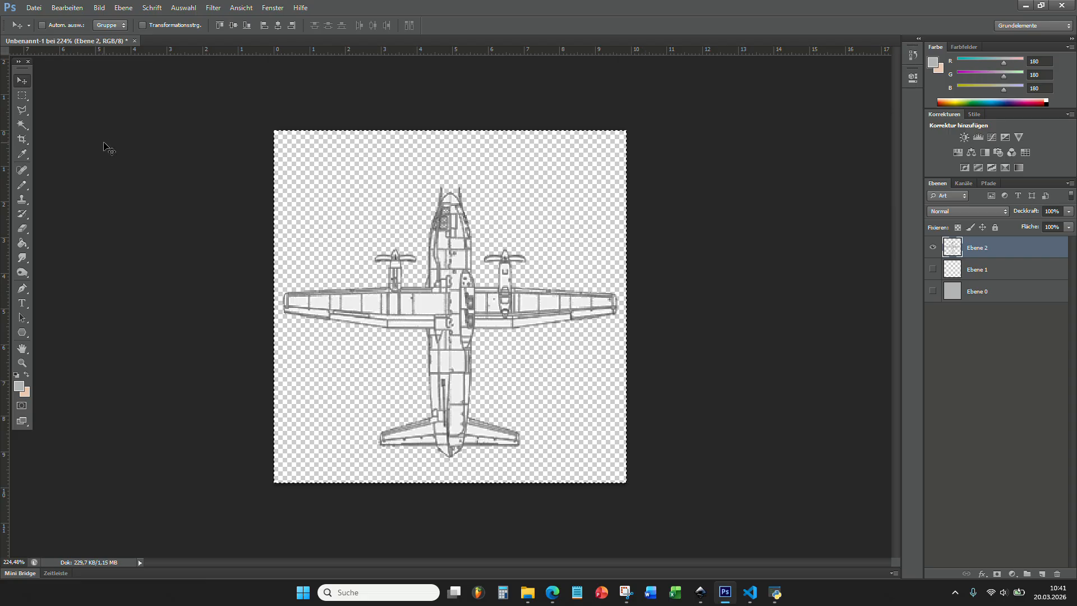
click(20, 96)
click(331, 196)
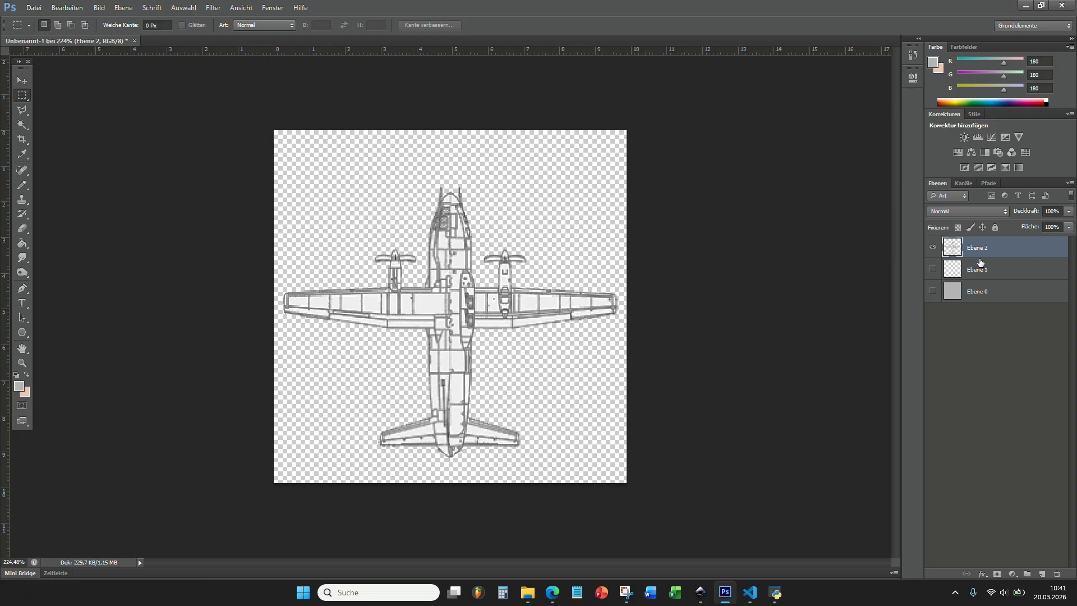
ctrl+click(952, 247)
scroll(419, 307, down, 1)
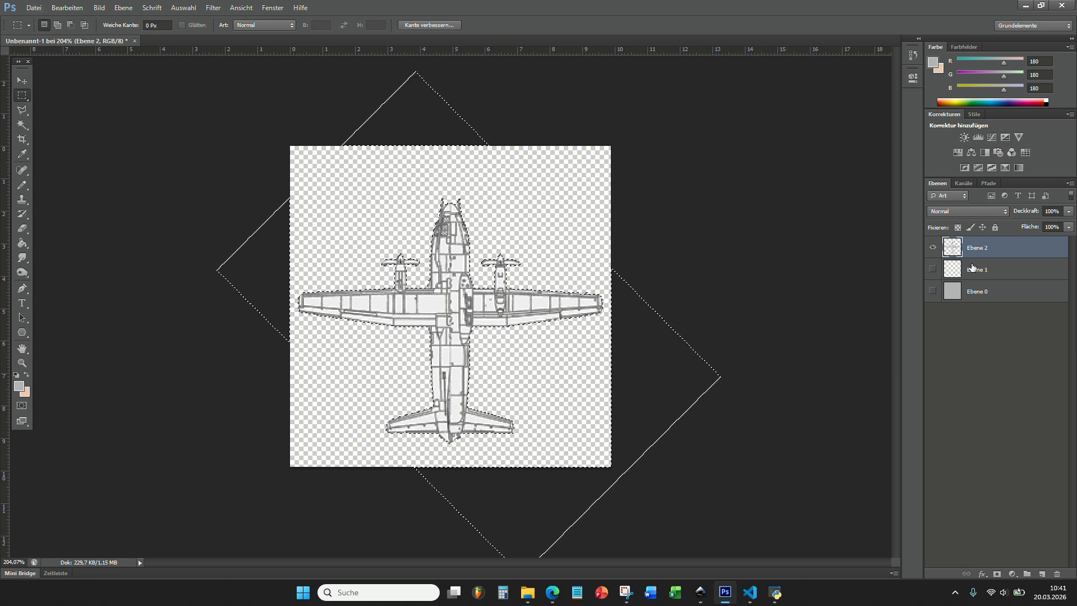
click(957, 269)
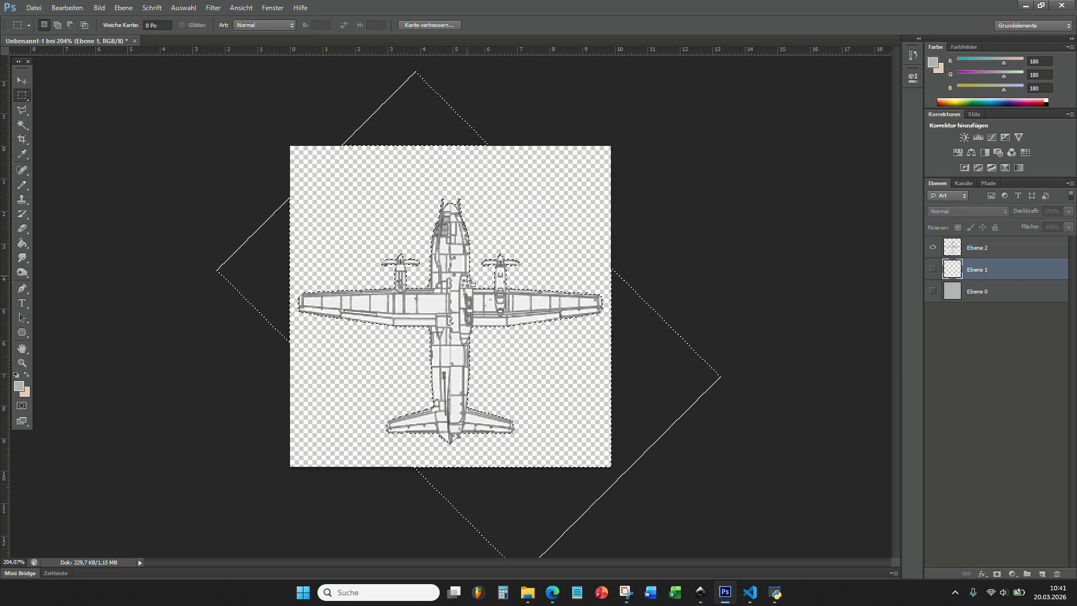
key(alt)
scroll(450, 303, up, 3)
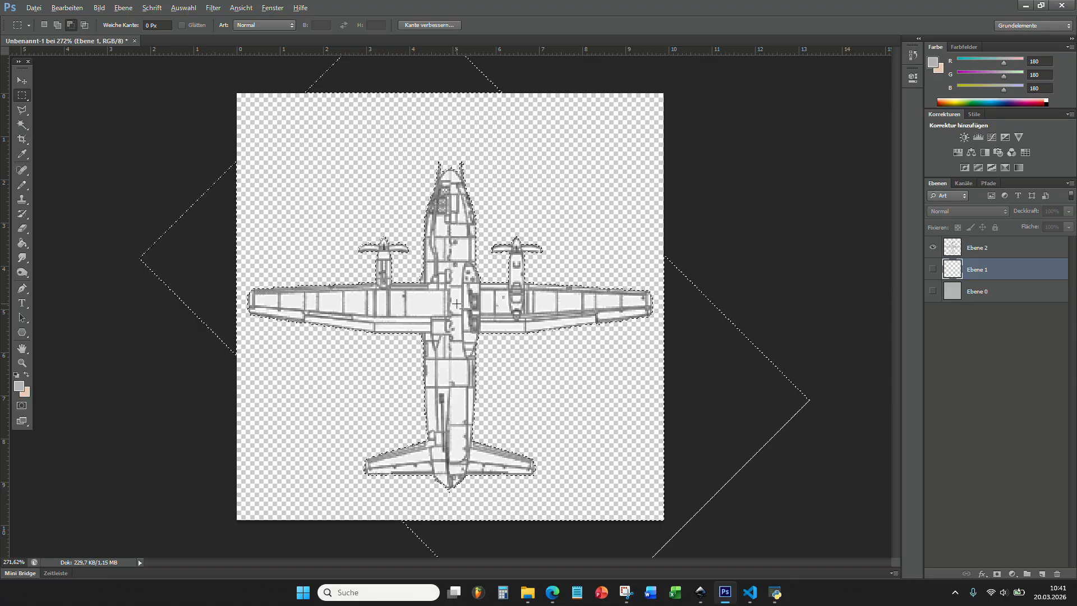
scroll(447, 331, down, 5)
scroll(444, 360, up, 2)
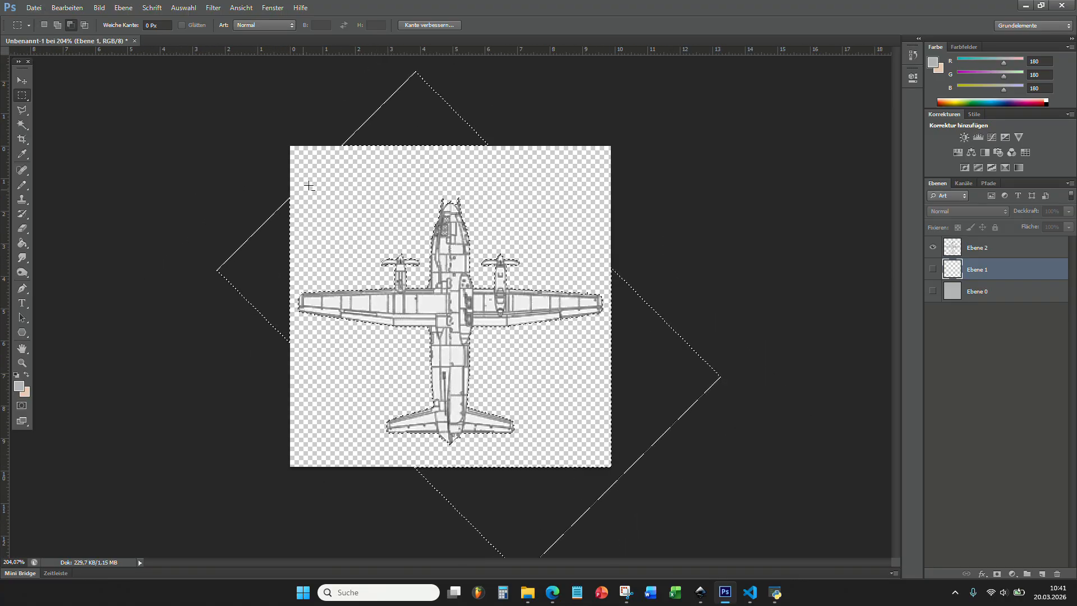
right_click(270, 182)
click(685, 12)
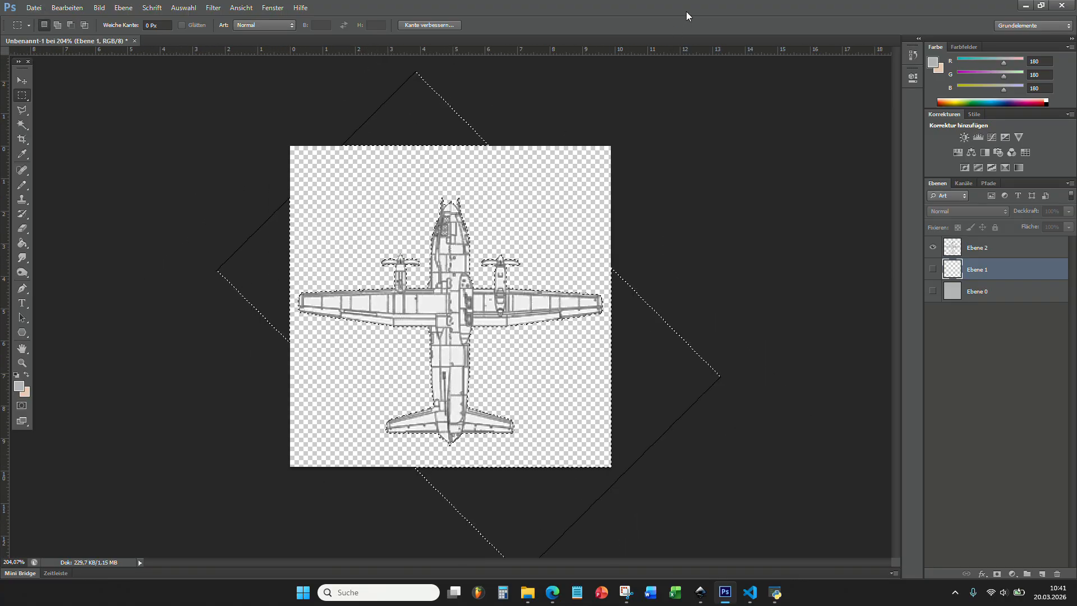
Erase the faint leftover pixels around the aircraft on Ebene 2 with the Eraser tool.
click(21, 230)
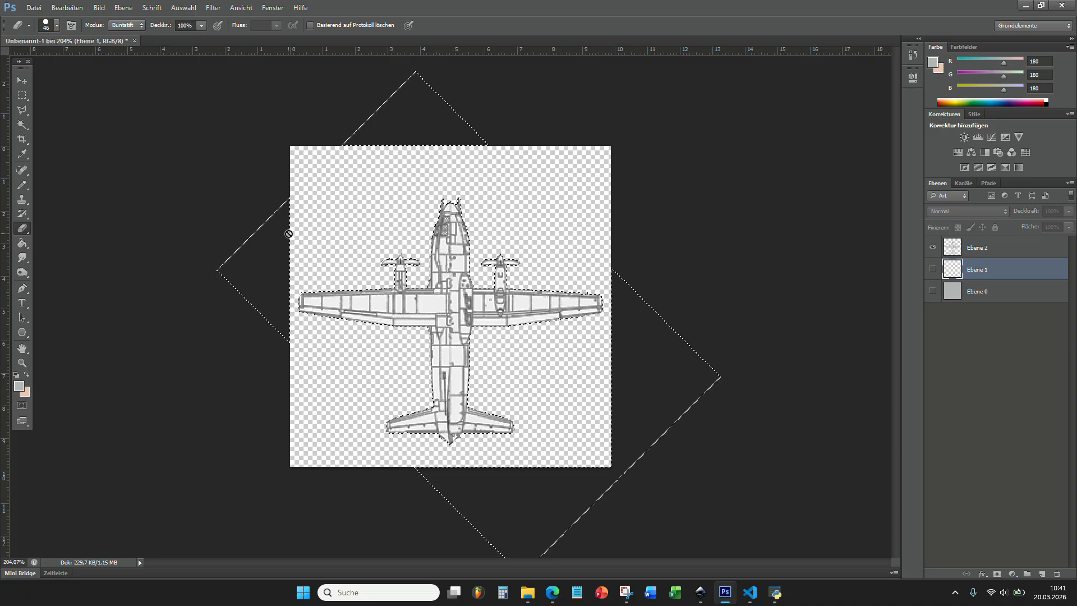
click(973, 248)
drag(305, 234, 328, 236)
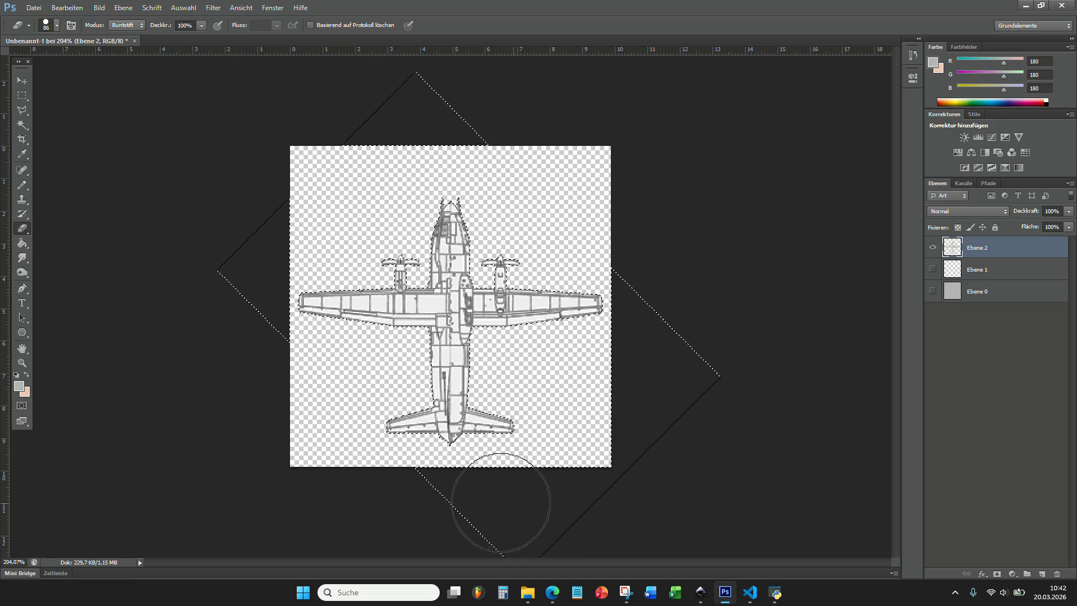
Reload the contents of Ebene 2 as a selection and inspect the outline around the aircraft.
ctrl+click(956, 252)
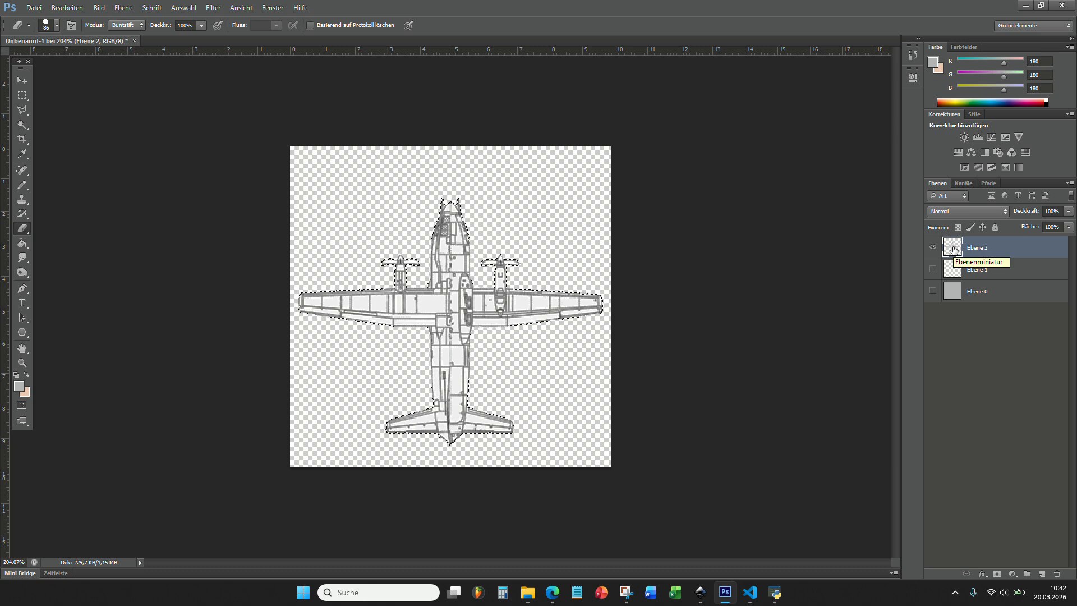
scroll(404, 191, up, 5)
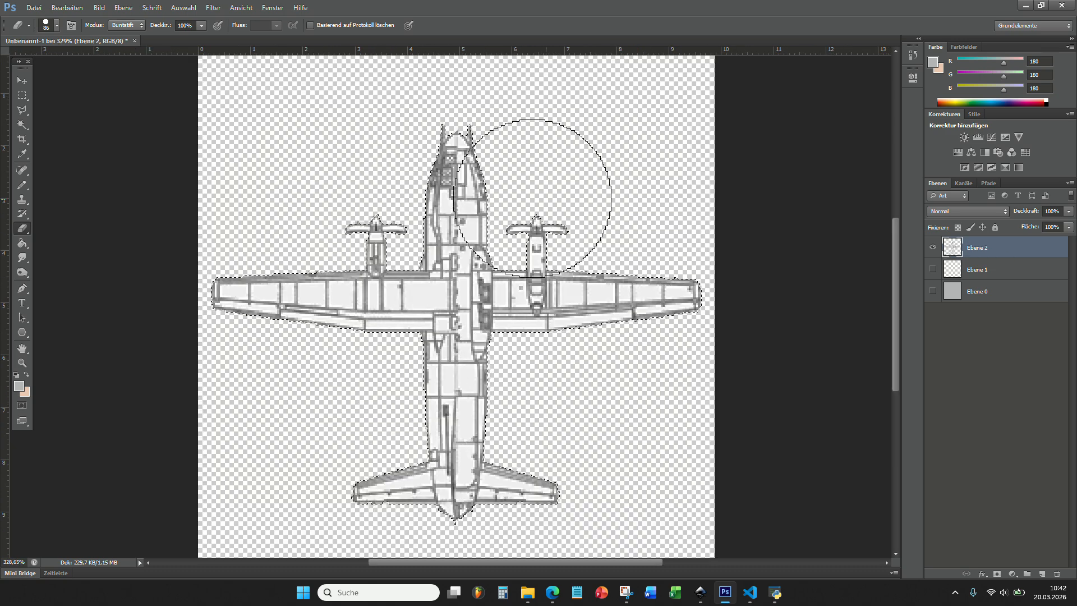
click(21, 82)
scroll(318, 267, down, 1)
scroll(365, 256, up, 3)
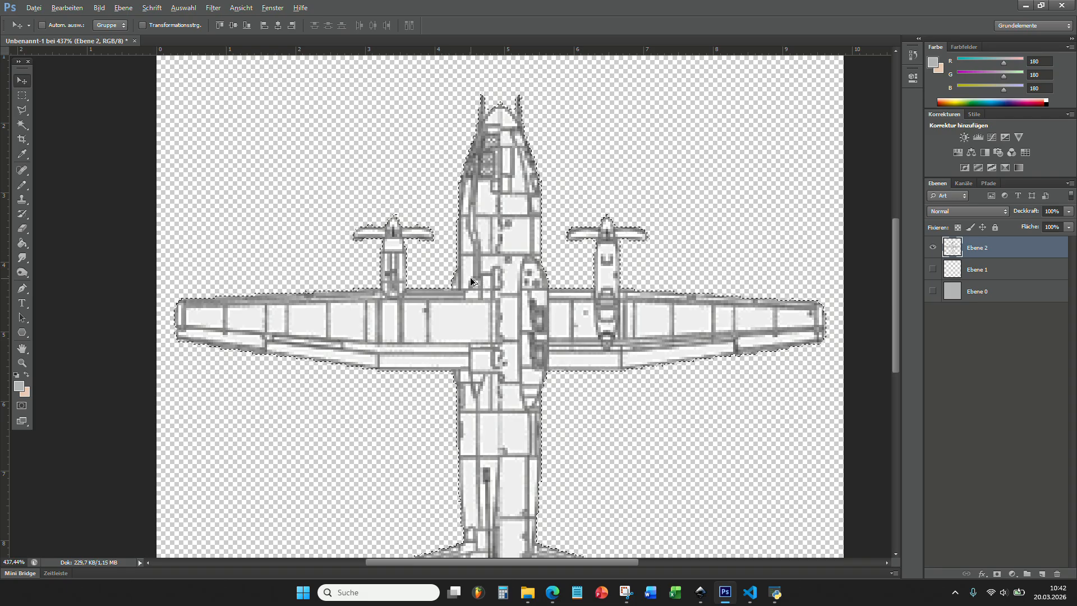
scroll(471, 282, down, 9)
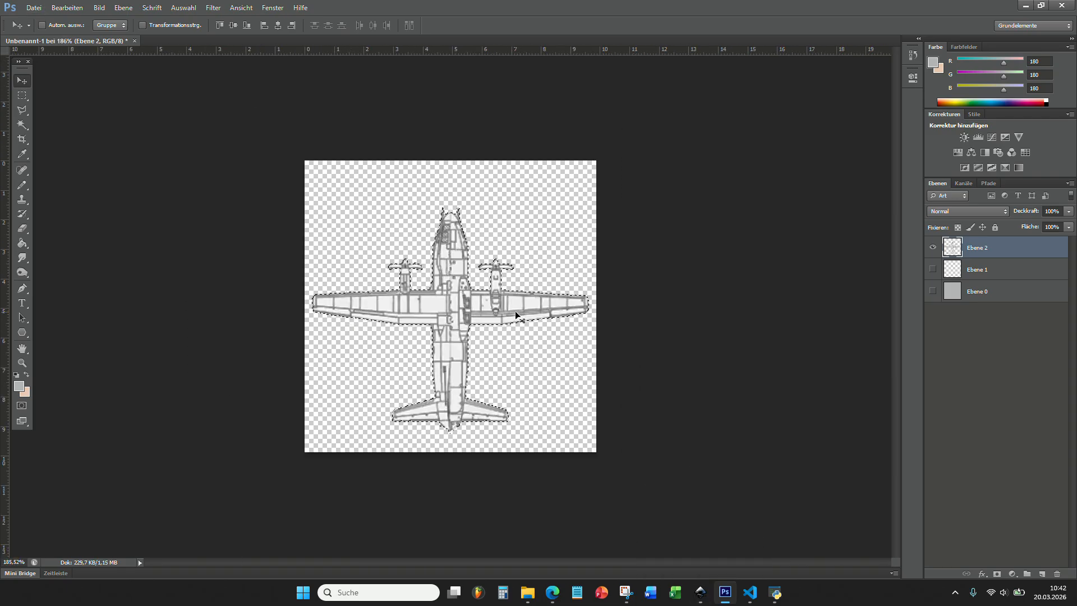
Switch to Inkscape, try pasting the copied aircraft image beside the page, and delete it.
click(700, 592)
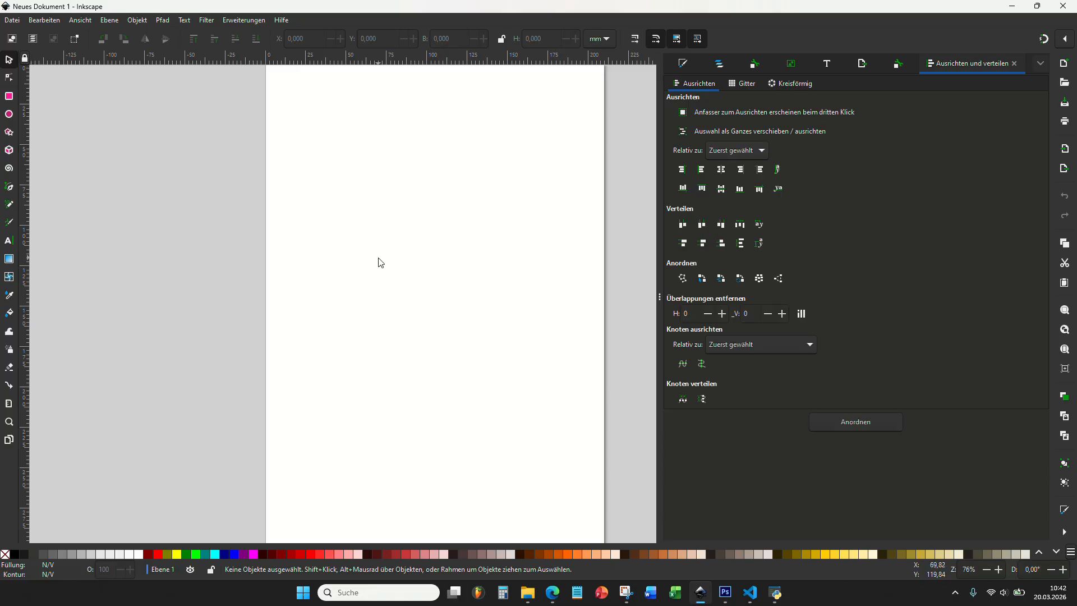
click(9, 59)
key(ctrl+v)
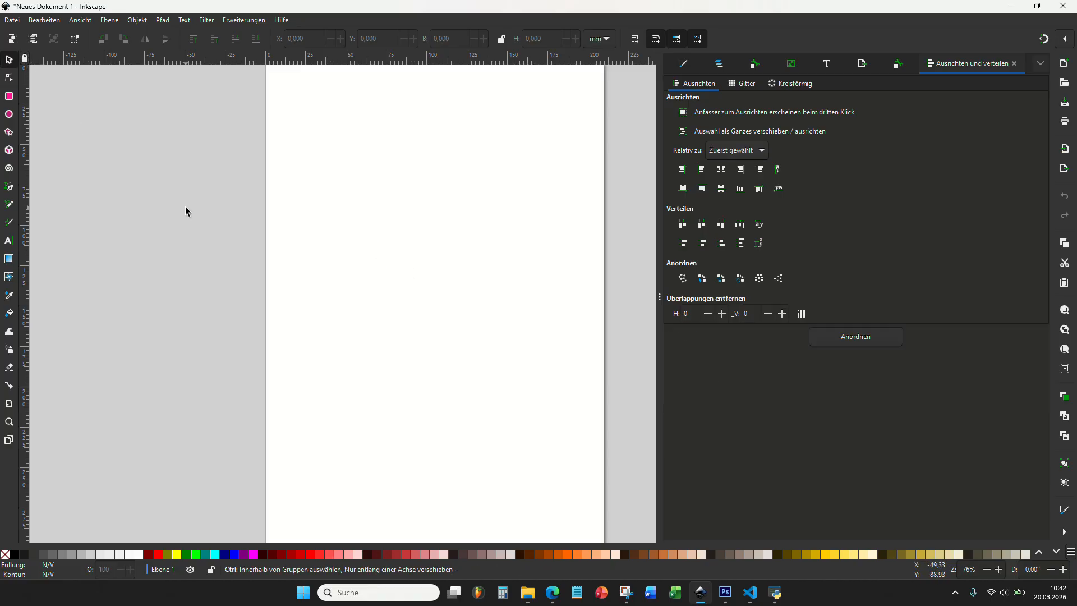
drag(180, 197, 166, 227)
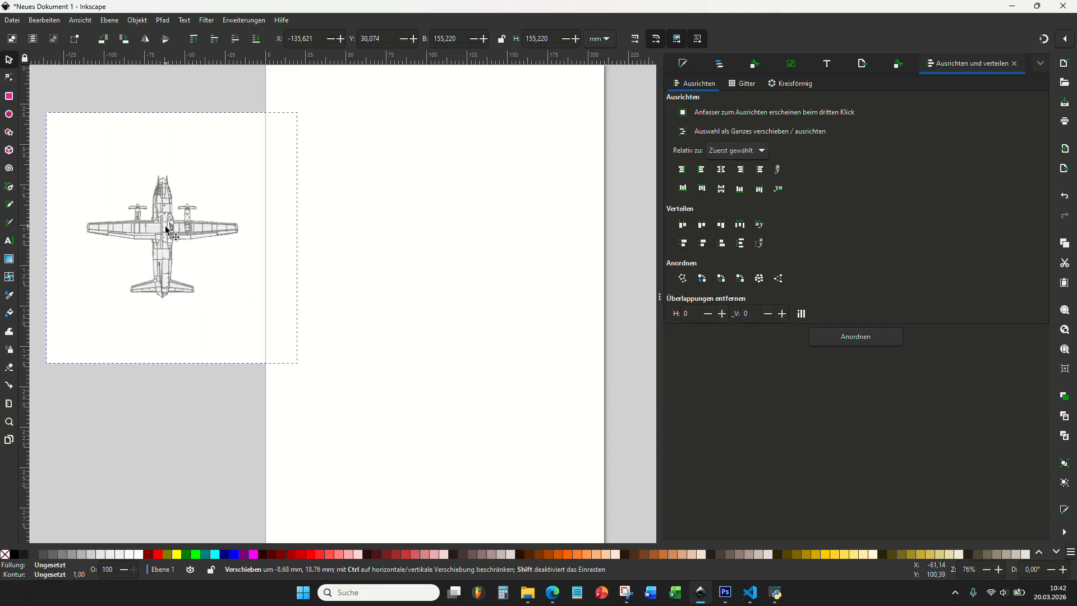
scroll(331, 233, down, 4)
drag(294, 238, 262, 237)
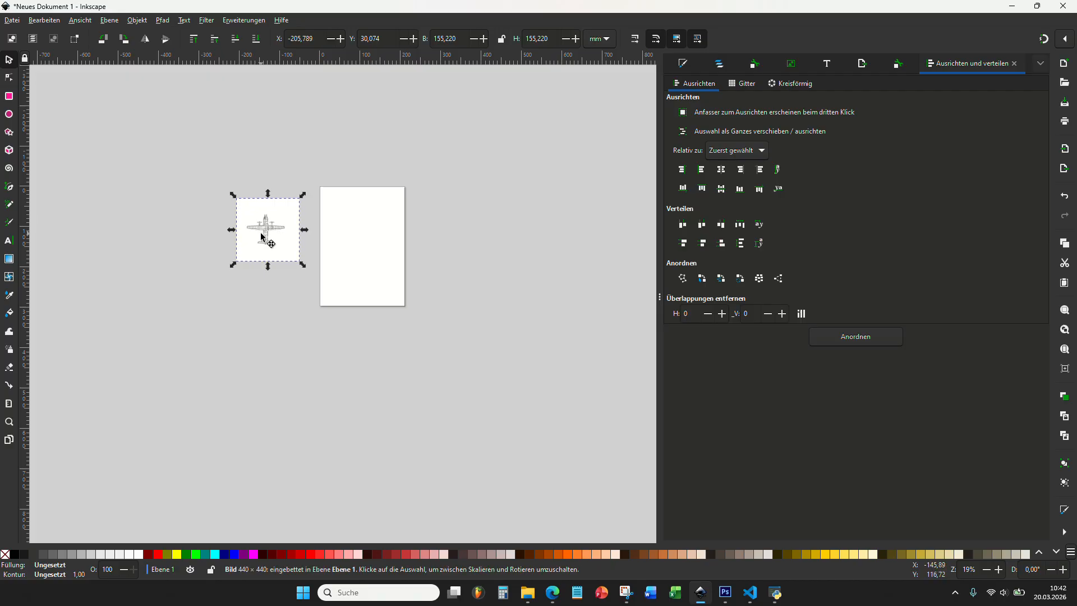
key(Delete)
Switch back to Photoshop, choose the Brush tool, and set the foreground colour to black (000000).
click(729, 593)
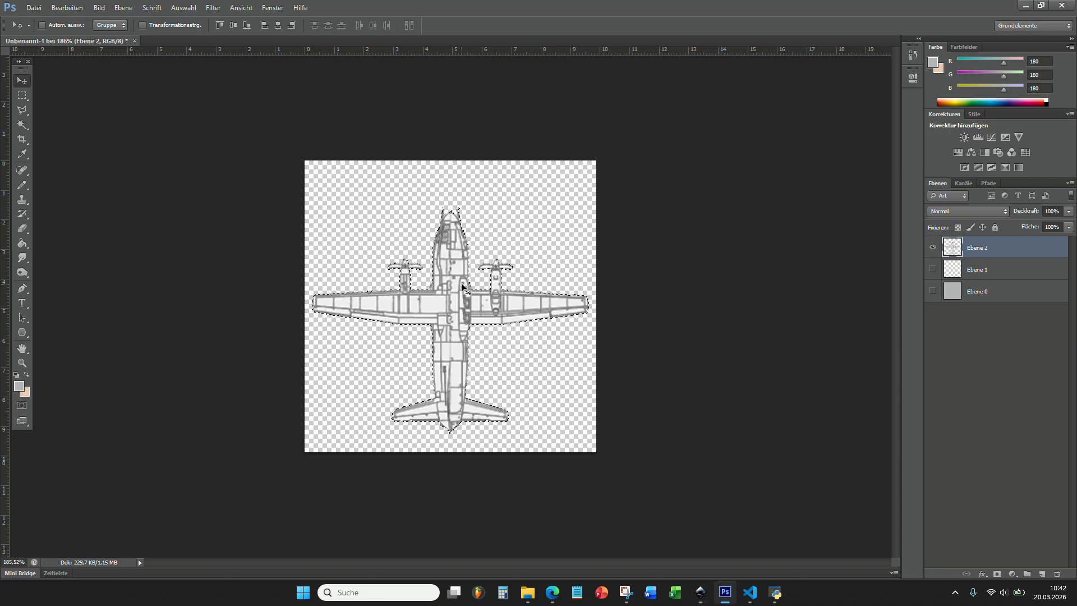
click(22, 185)
click(21, 387)
drag(713, 285, 671, 390)
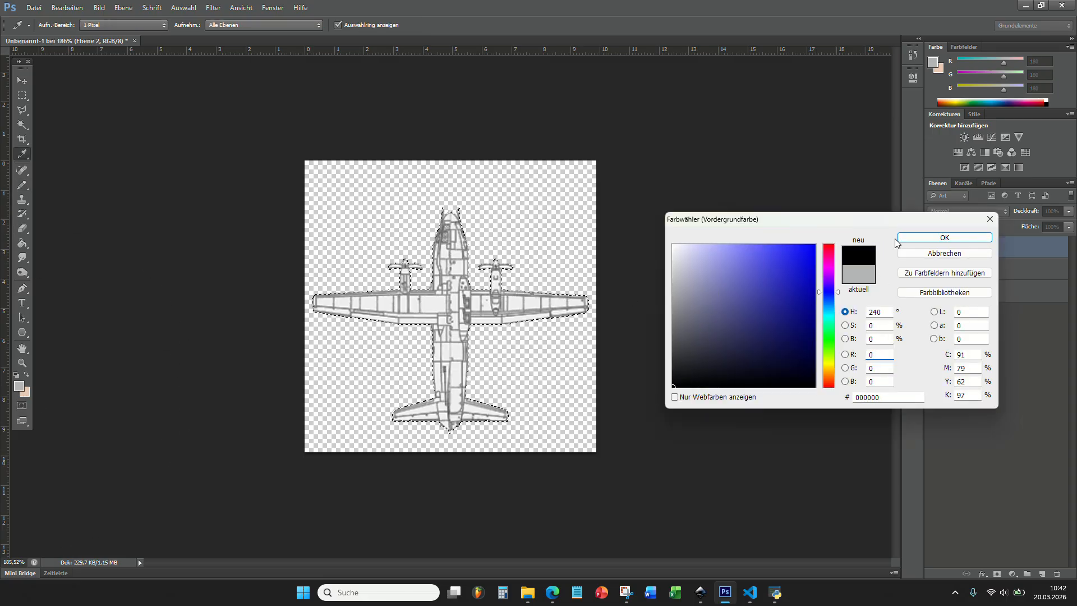
click(945, 237)
Paint the whole selected aircraft on Ebene 2 solid black, and select the entire canvas.
mouse_move(392, 287)
mouse_down()
mouse_move(402, 331)
mouse_move(513, 382)
mouse_move(573, 265)
mouse_up()
key(ctrl+a)
scroll(606, 378, up, 4)
click(20, 82)
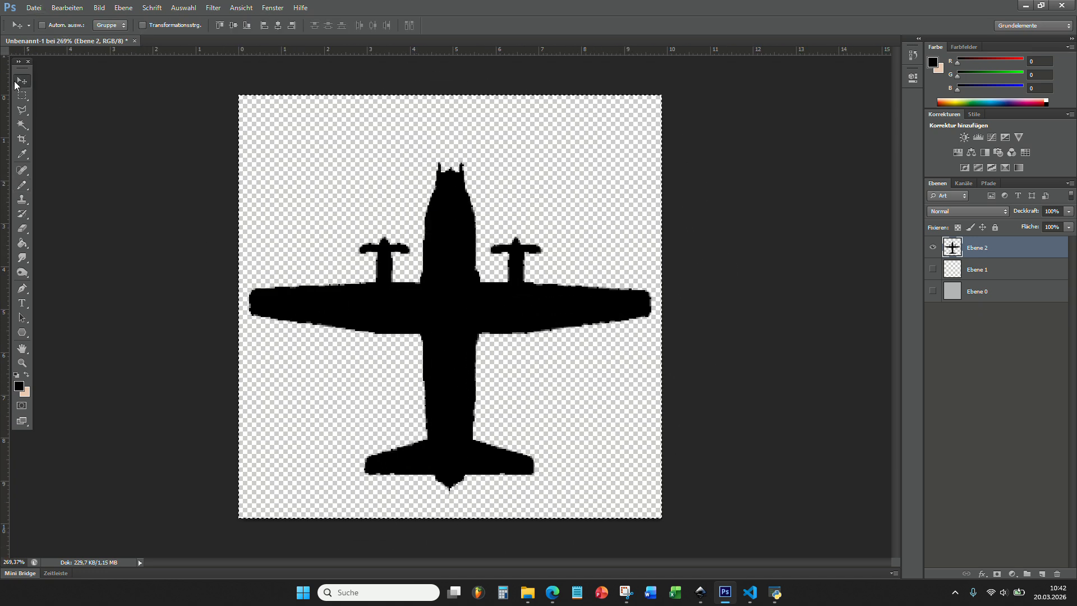
scroll(374, 305, down, 5)
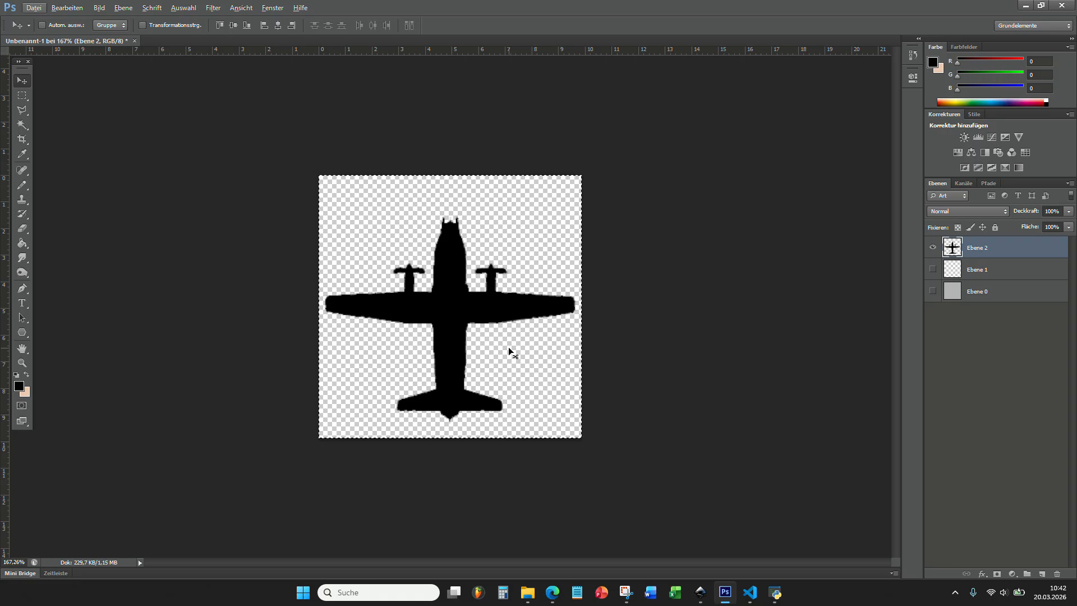
Switch to the Wargame Counter Tool, view the c27.png silhouette in the Next War assets, and return to Photoshop.
click(776, 593)
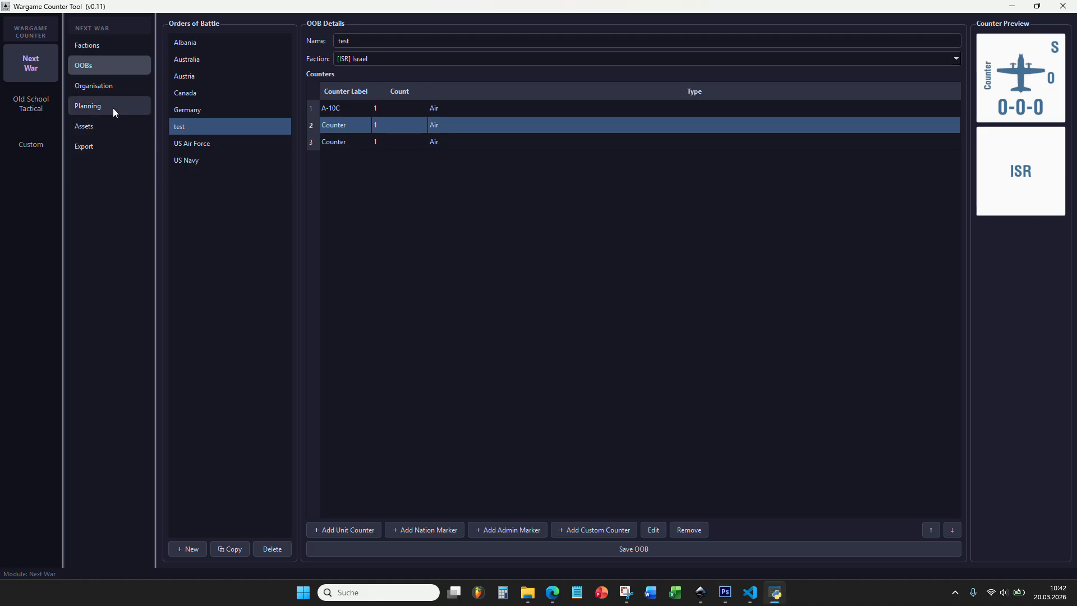
click(111, 124)
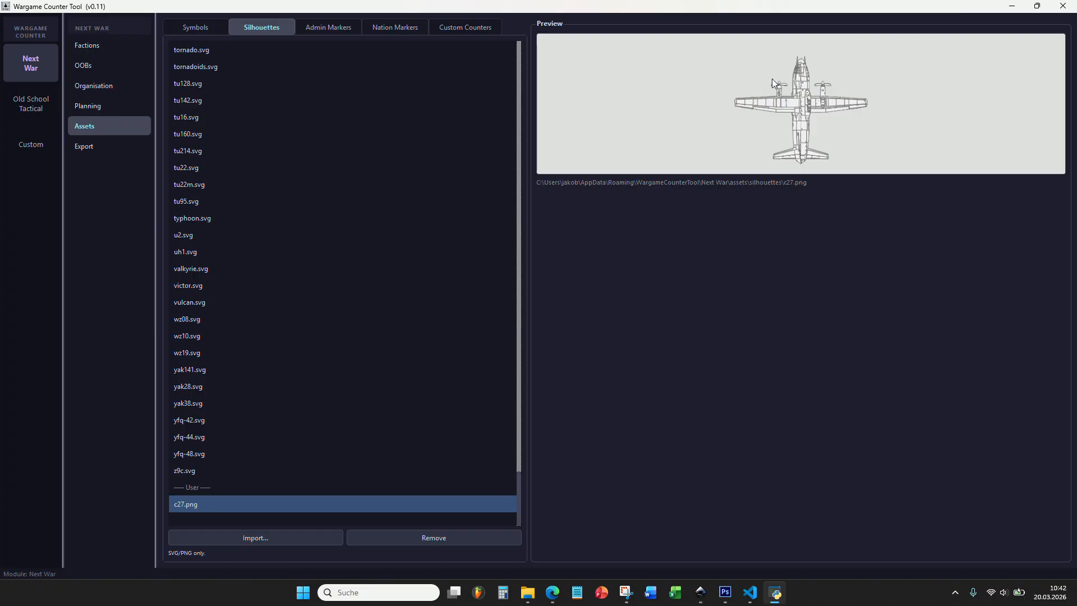
click(1009, 8)
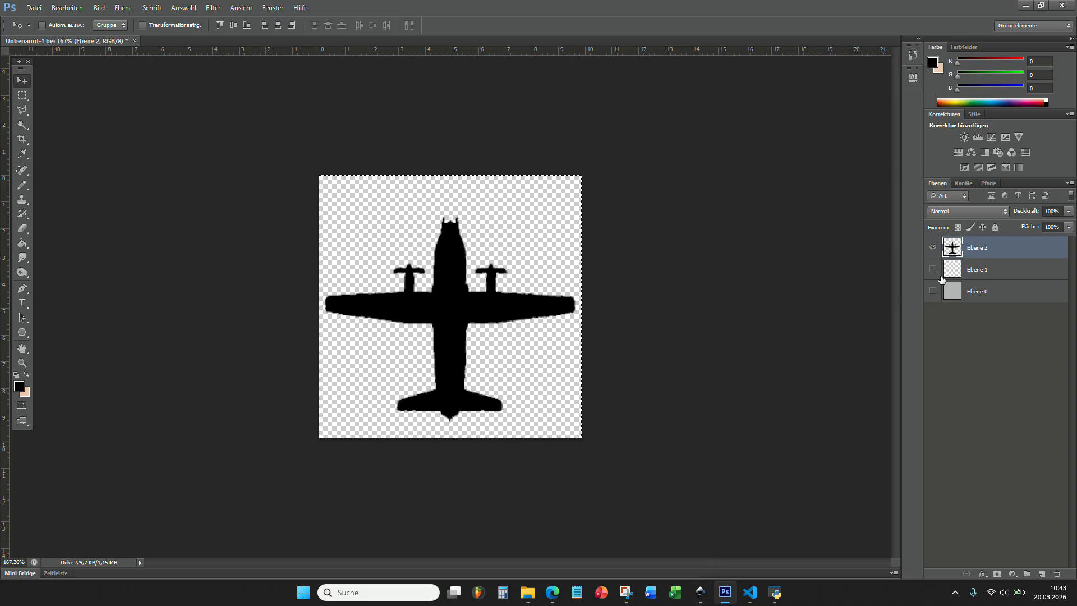
Load the aircraft on Ebene 2 as a selection, switch to Inkscape, and paste the black silhouette beside the page.
ctrl+click(954, 250)
click(711, 592)
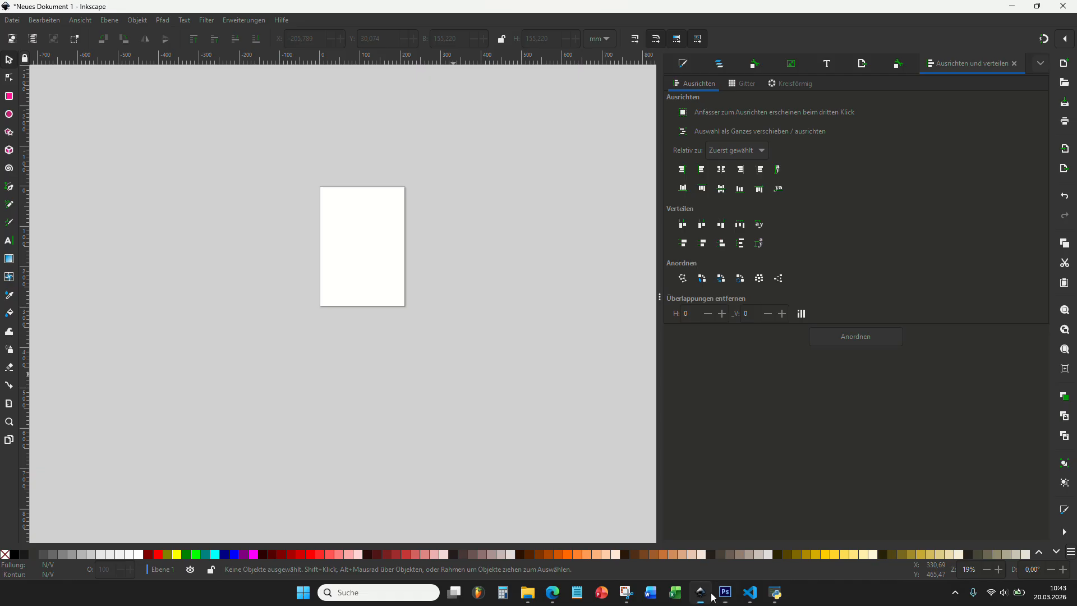
key(ctrl+v)
drag(487, 287, 248, 252)
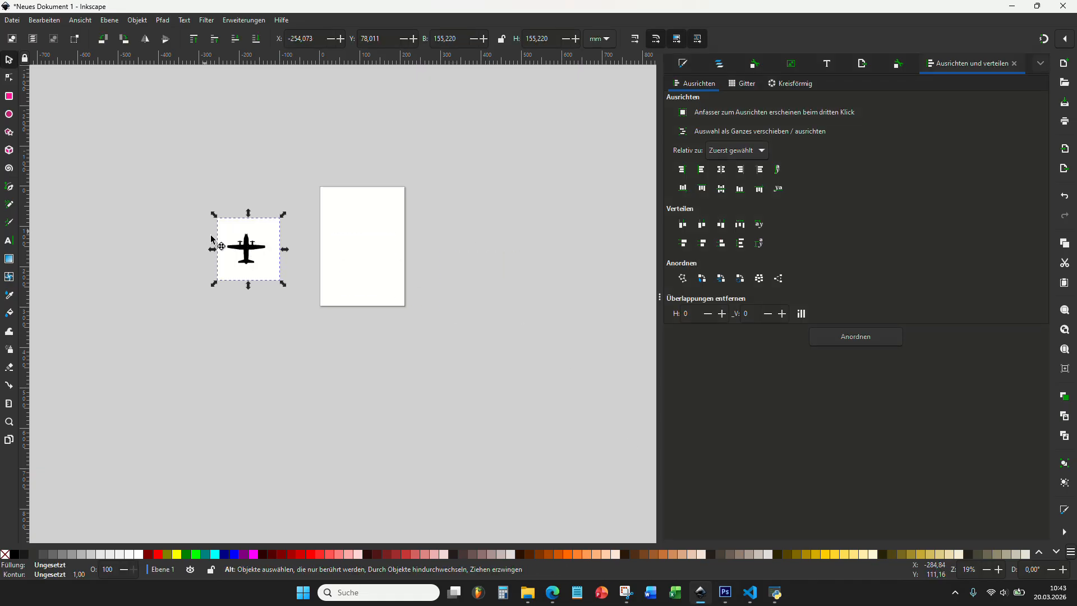
scroll(249, 229, up, 4)
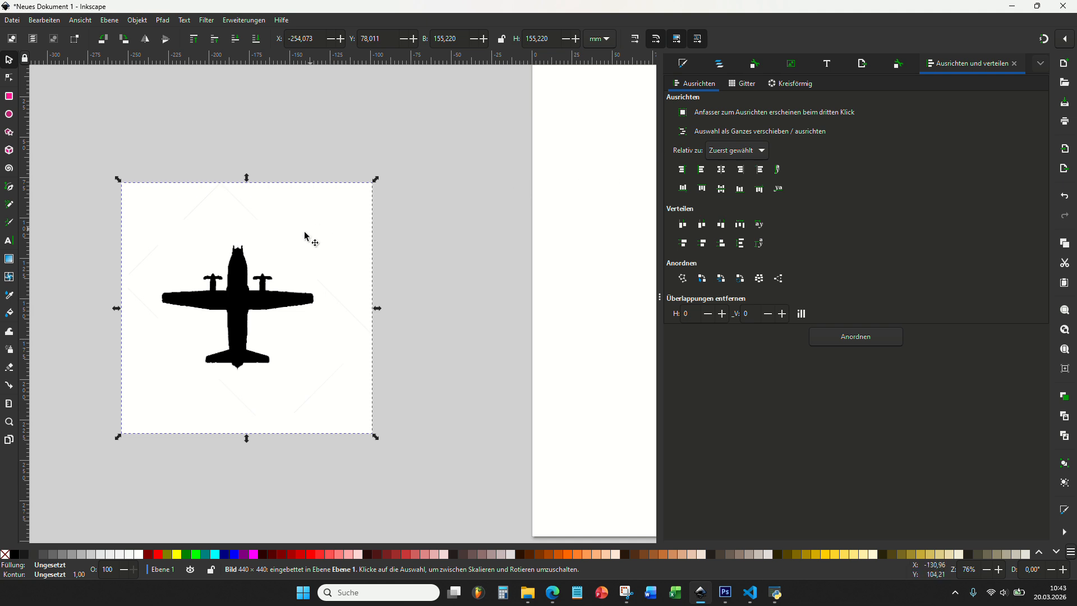
ctrl+scroll(237, 206, up, 7)
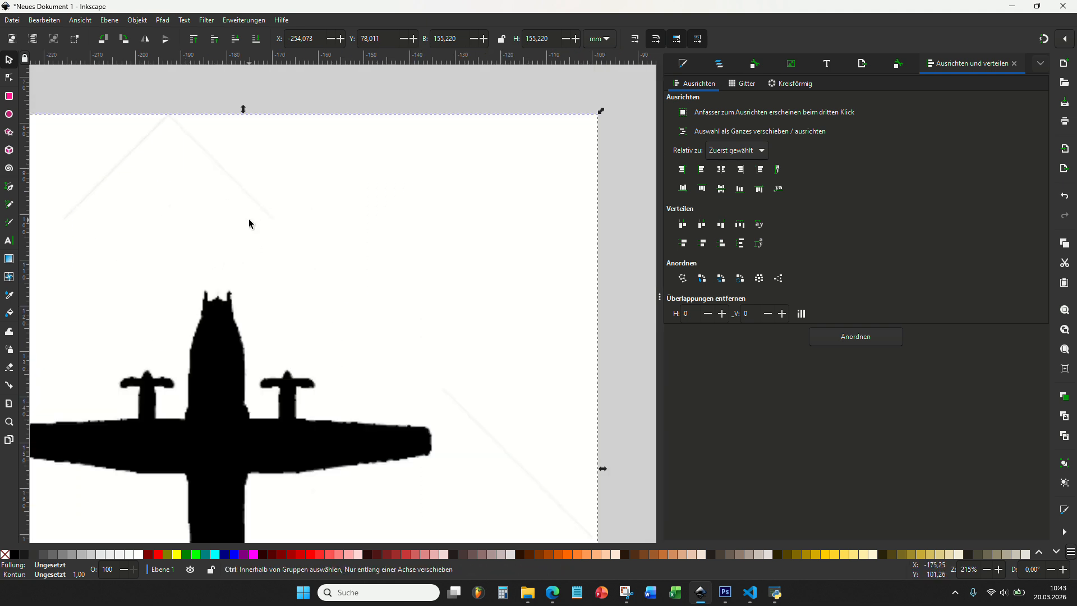
ctrl+scroll(273, 169, down, 9)
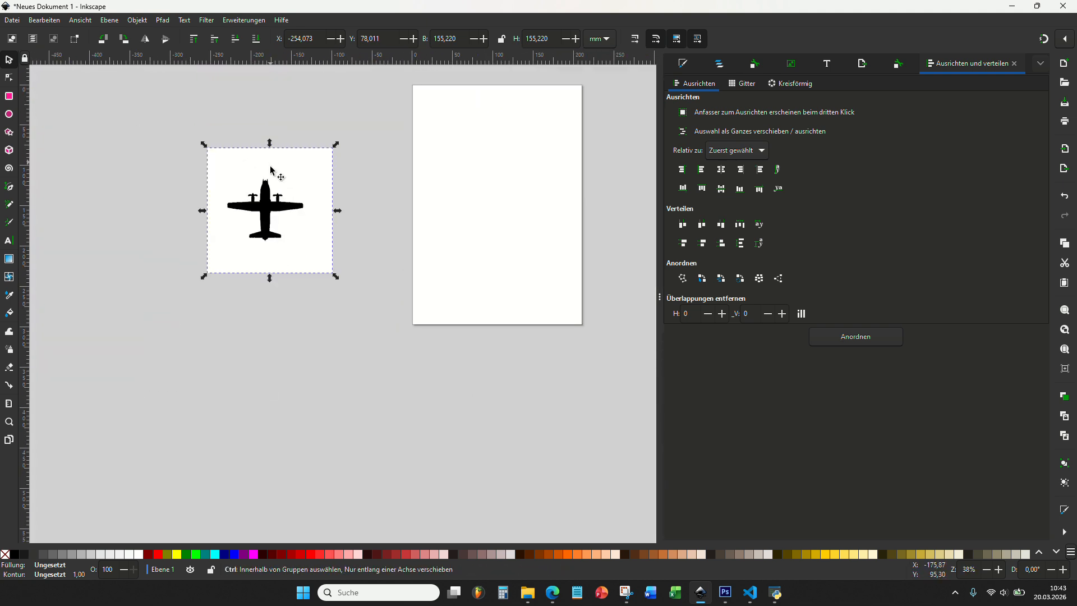
ctrl+scroll(277, 175, up, 2)
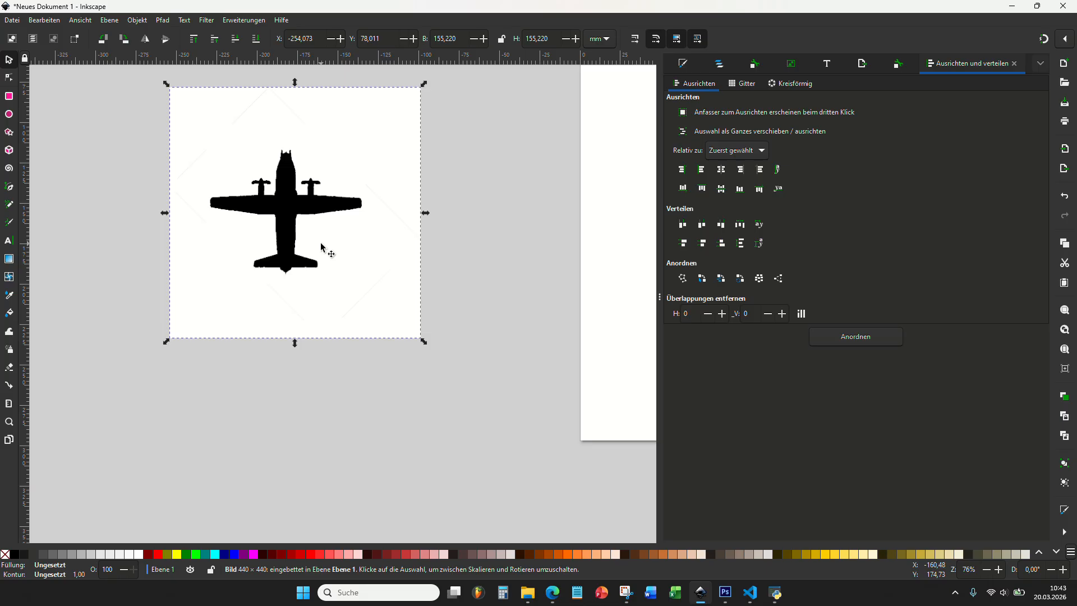
drag(320, 245, 348, 257)
Switch to Photoshop, choose the Eraser tool, and enlarge its brush to 131 px.
click(722, 593)
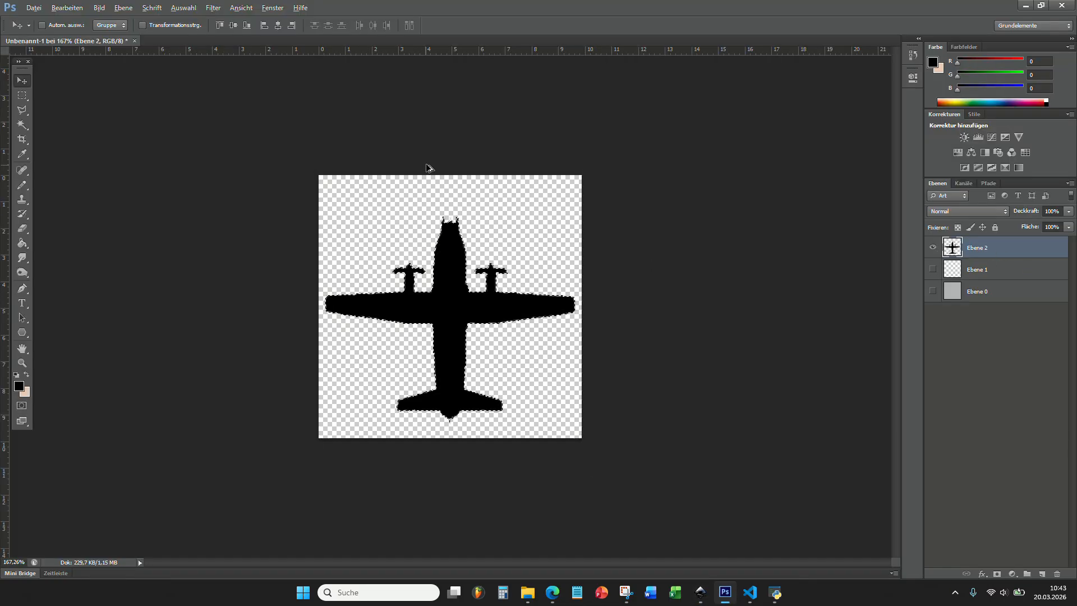
alt+scroll(390, 170, up, 3)
alt+scroll(164, 193, down, 2)
key(e)
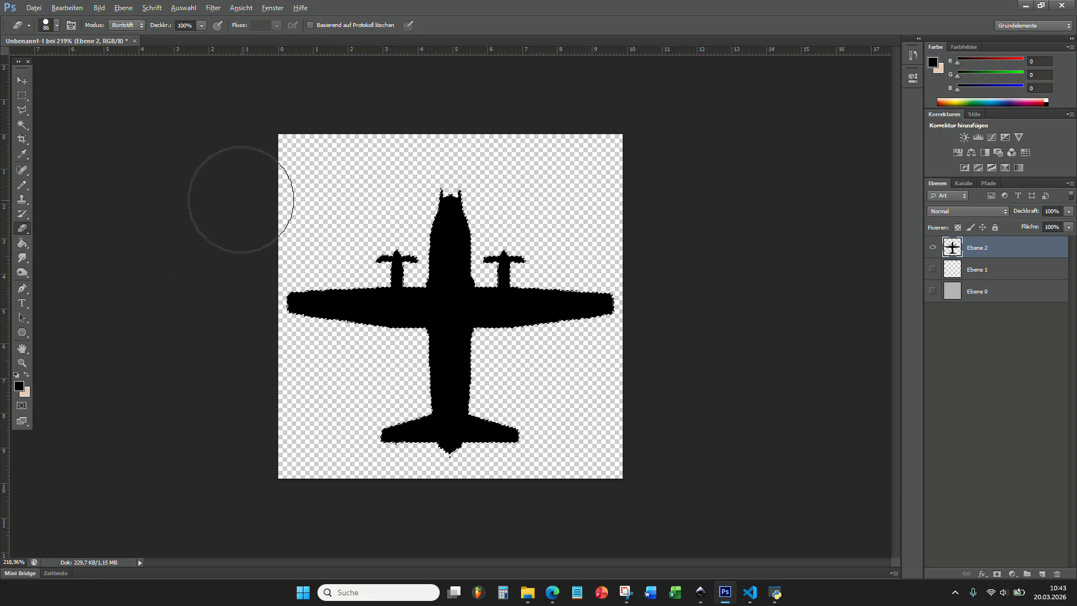
right_click(321, 197)
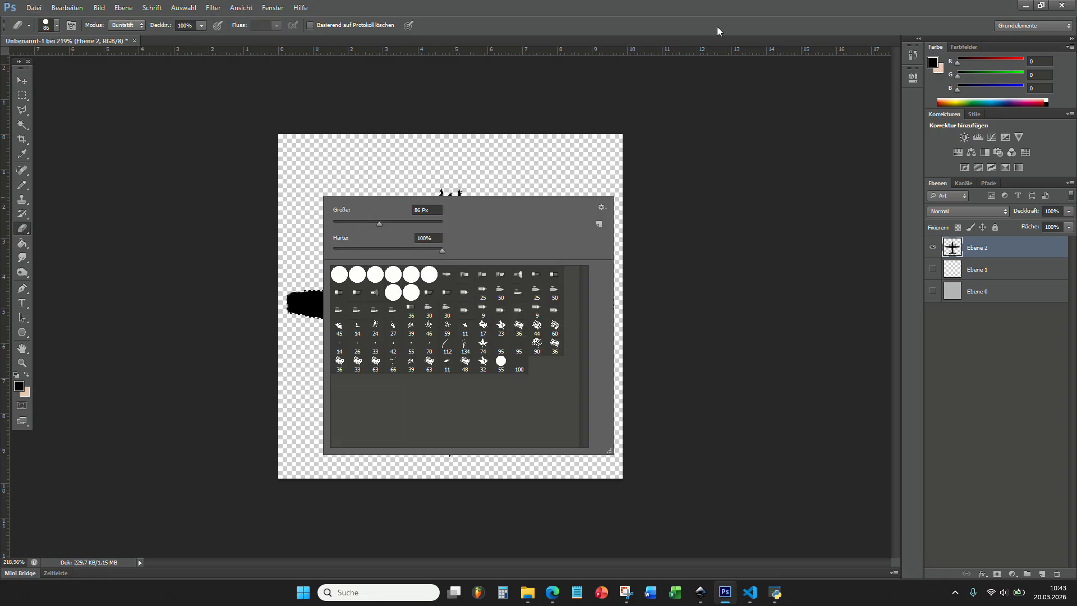
click(726, 4)
alt+drag(287, 177, 315, 190)
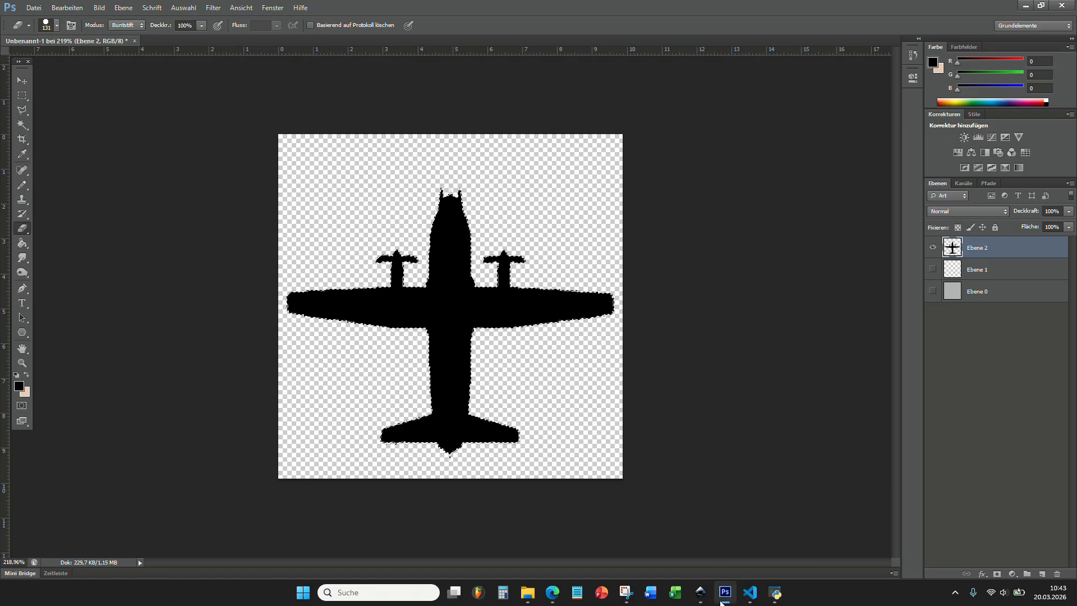
Switch to Inkscape, replace the pasted aircraft image with a fresh paste, and place it beside the page, selected.
click(700, 594)
key(Delete)
key(ctrl+v)
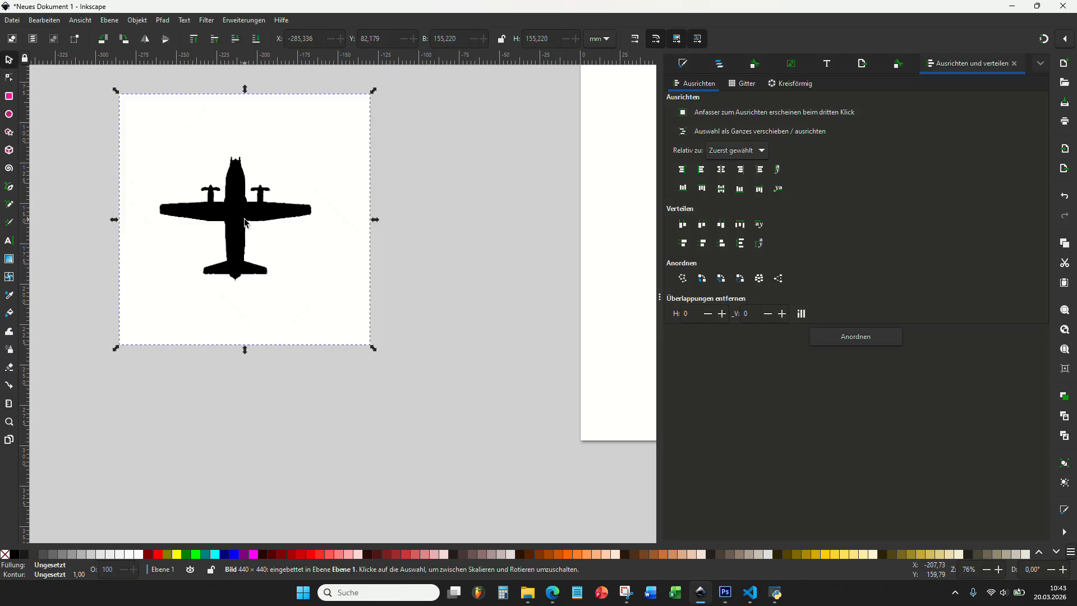
drag(223, 220, 243, 231)
click(240, 391)
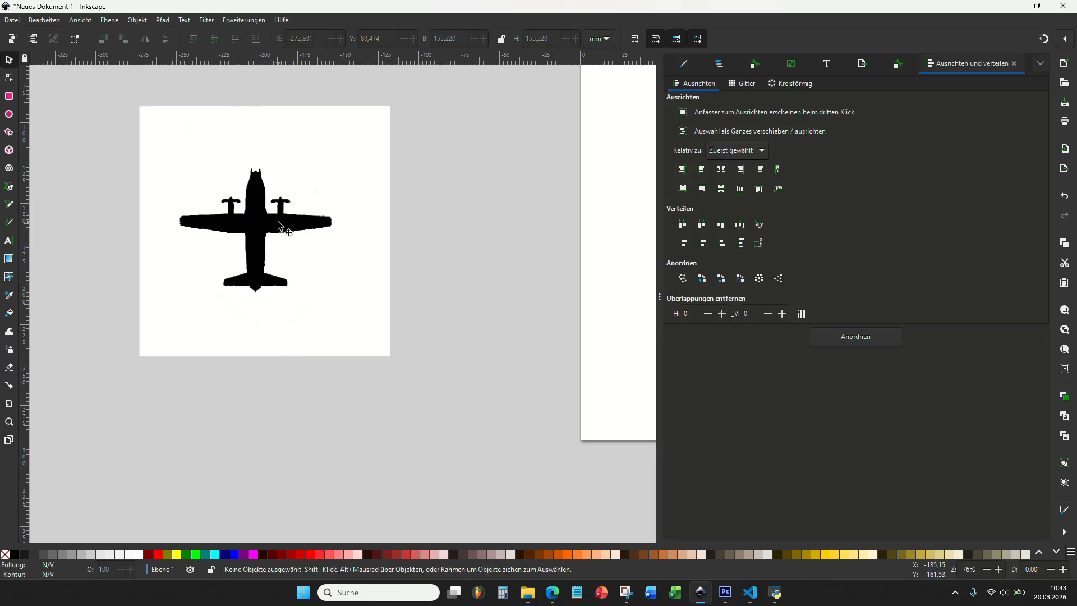
click(243, 304)
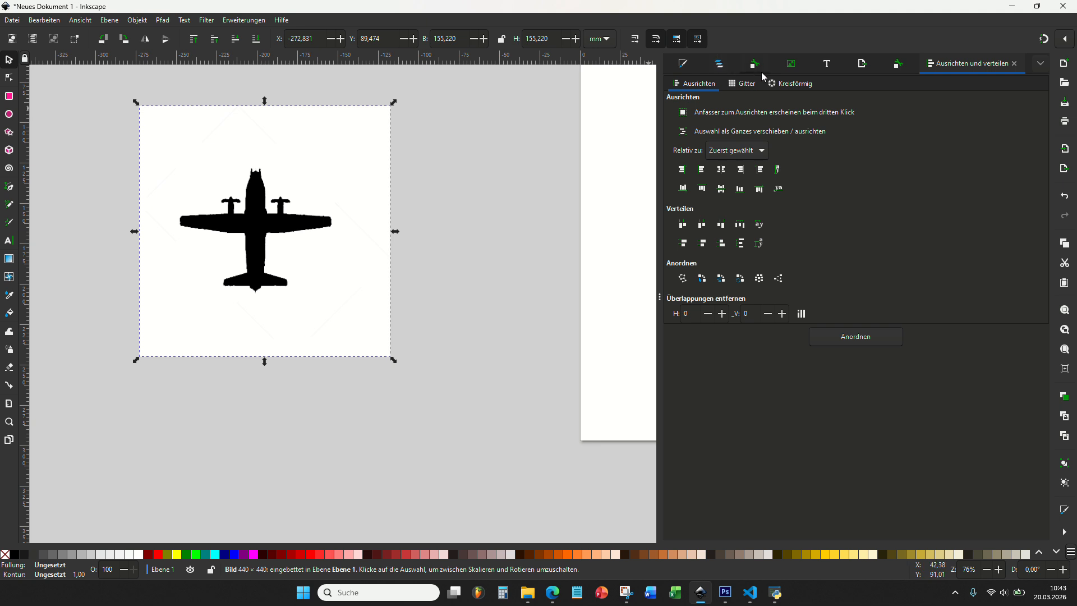
Trace the aircraft bitmap with a single brightness-threshold scan, move the vector silhouette clear of it, and delete the original image.
click(792, 64)
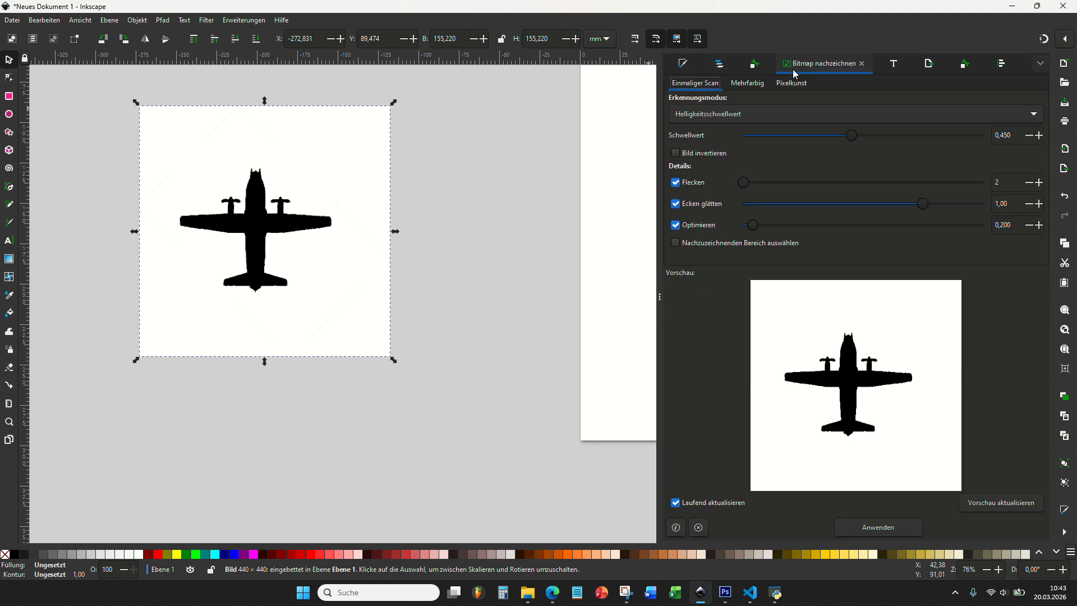
click(873, 530)
drag(272, 255, 503, 348)
click(232, 296)
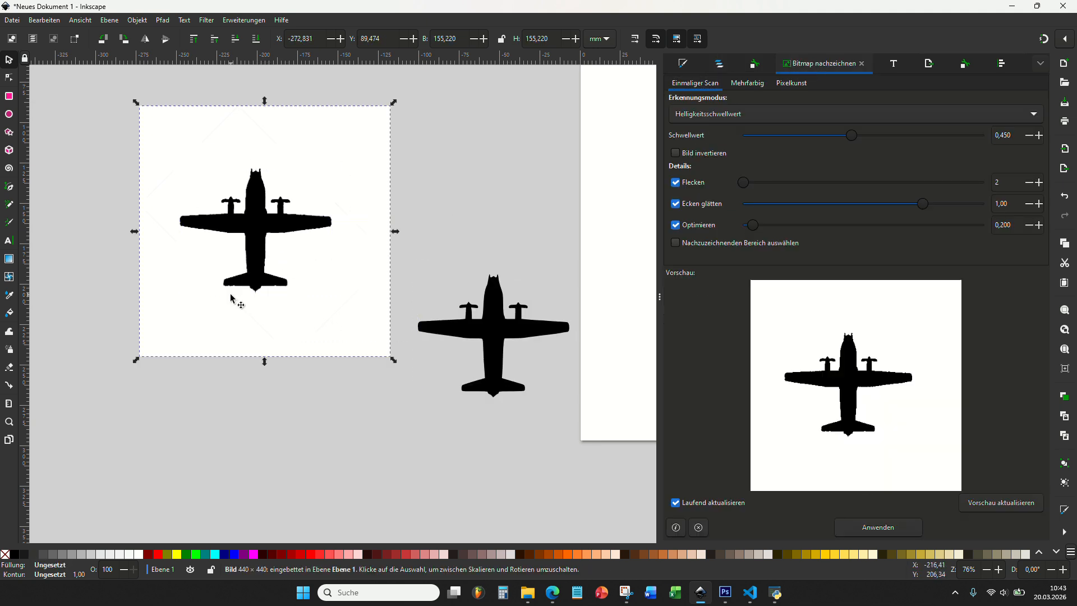
key(Delete)
Scale the traced aircraft up to about 531 × 432 mm, and back down to about 67 × 55 mm beside the page.
click(505, 343)
scroll(557, 354, up, 4)
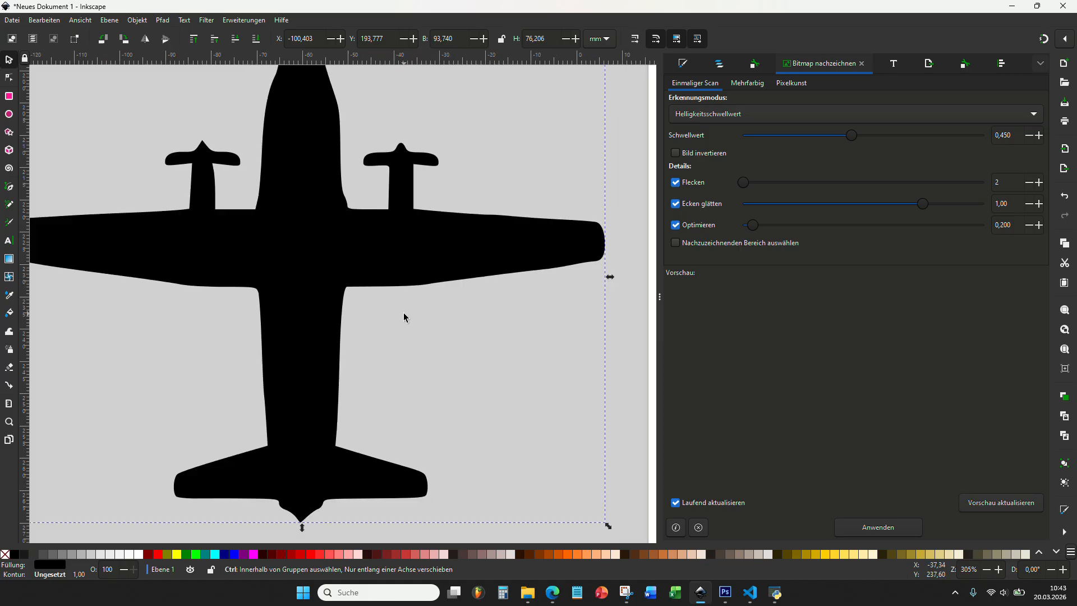
scroll(393, 303, down, 4)
scroll(355, 281, up, 1)
mouse_move(354, 275)
mouse_down()
mouse_move(236, 266)
mouse_move(534, 486)
mouse_move(517, 494)
mouse_up()
scroll(281, 272, down, 2)
scroll(278, 272, down, 2)
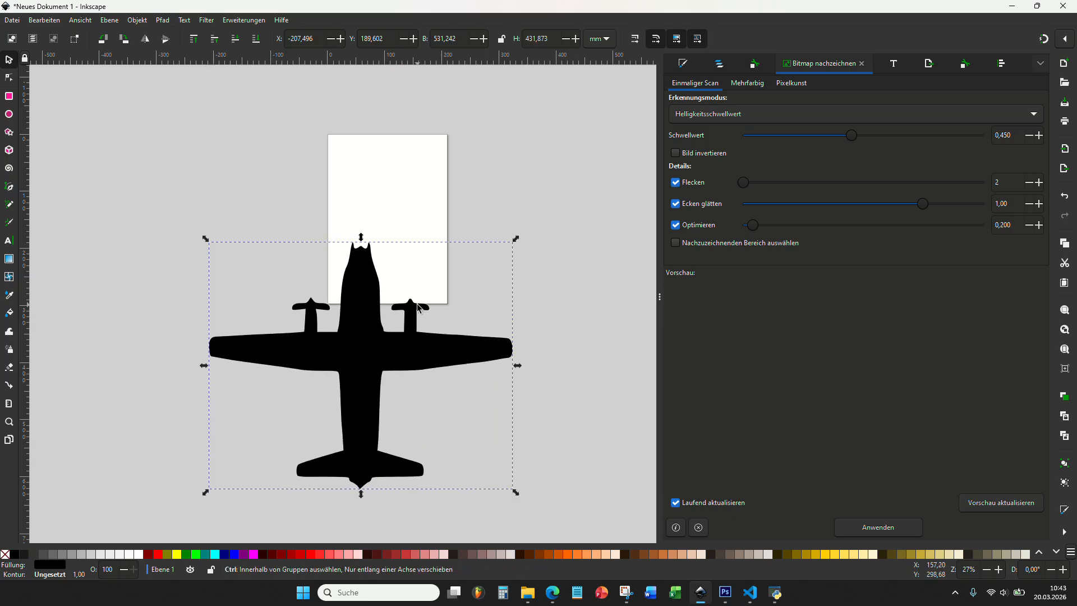
scroll(418, 305, down, 1)
drag(488, 261, 328, 319)
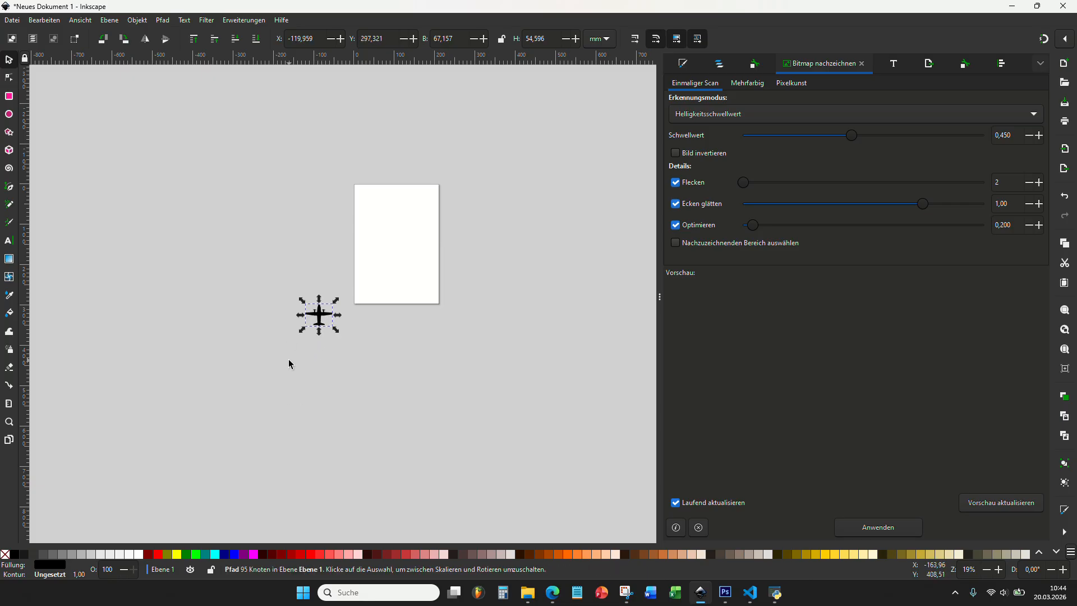
click(360, 324)
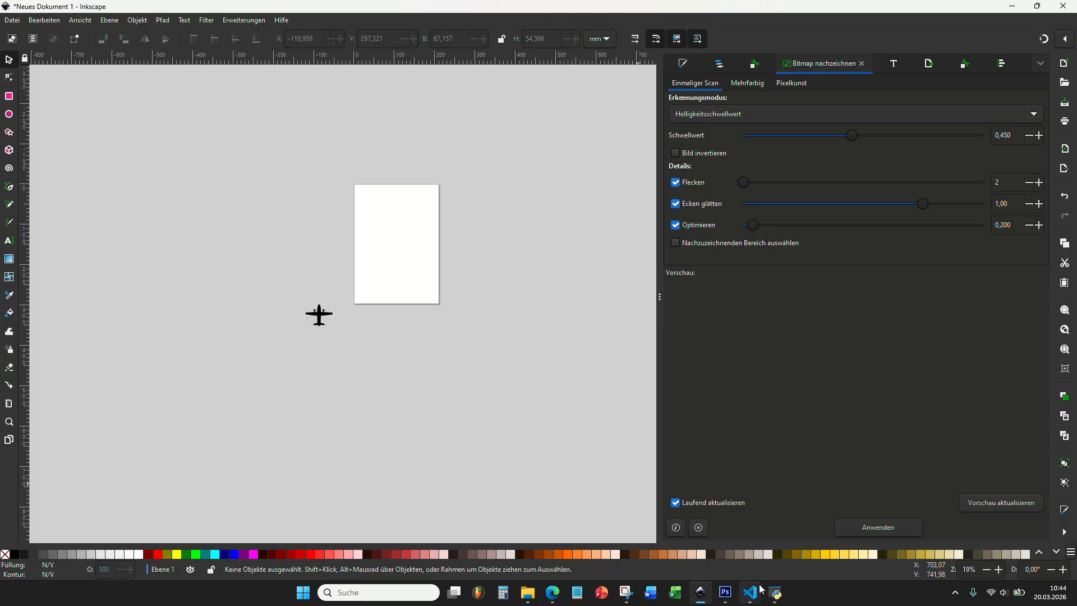
Export the selected traced aircraft to the desktop as c27svg.png and as the plain SVG c27svg.svg.
drag(288, 285, 366, 353)
click(929, 63)
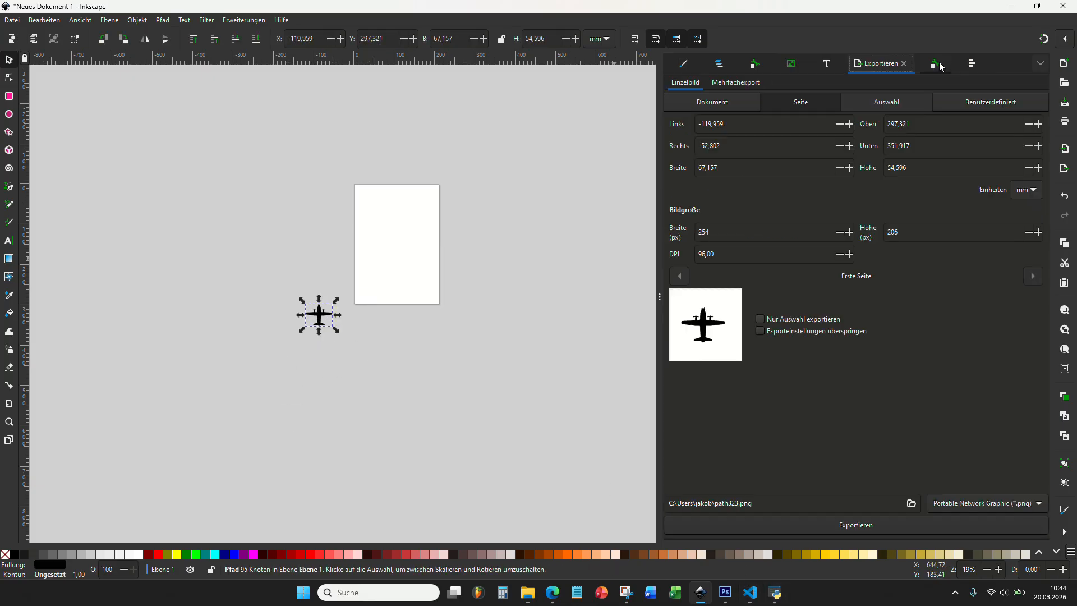
click(914, 504)
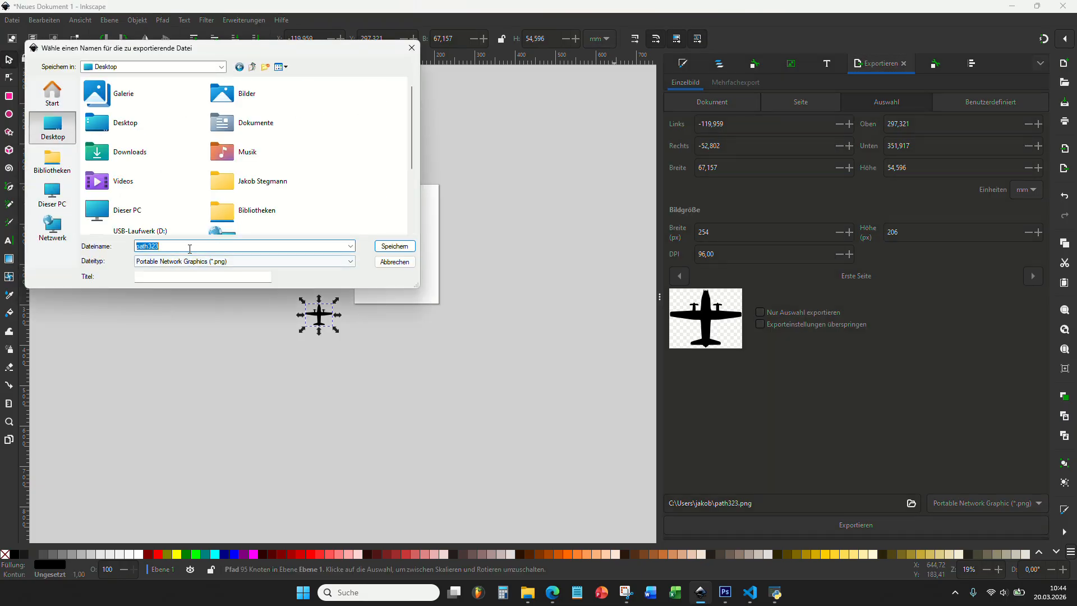
text(c27svg)
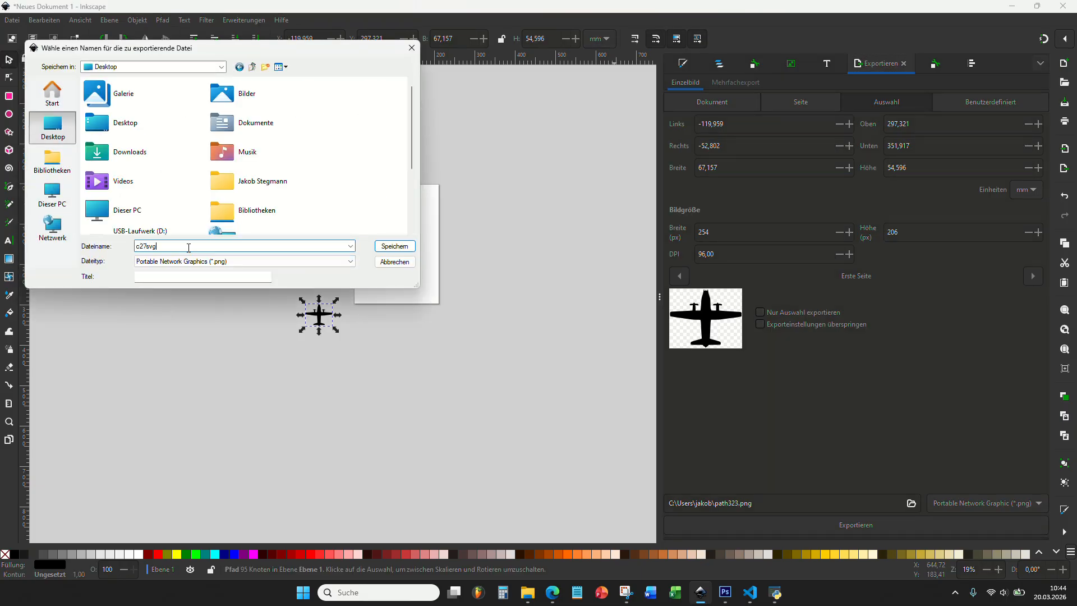
click(376, 247)
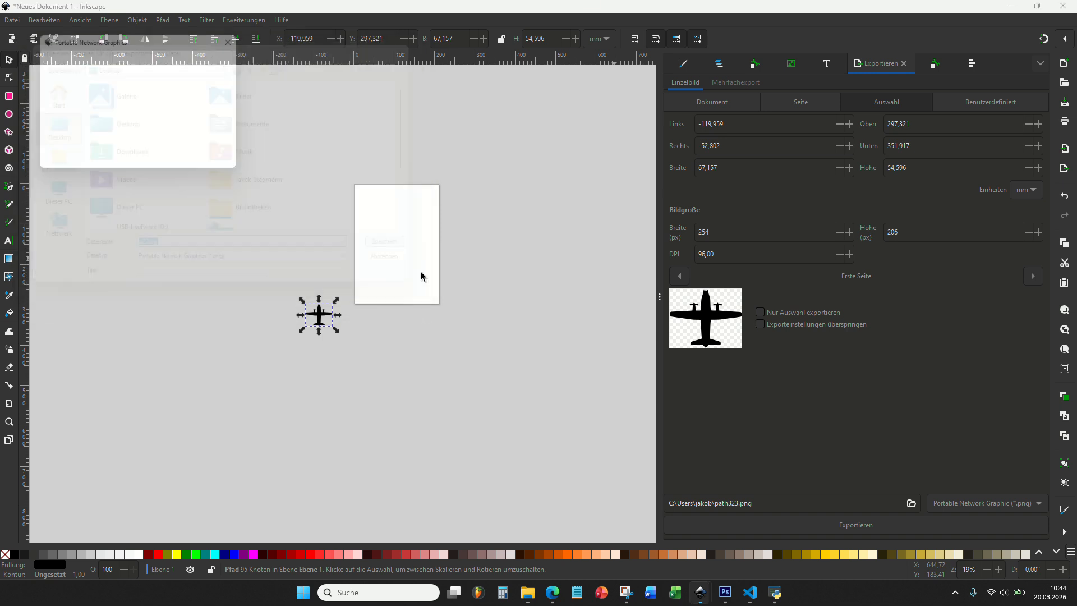
click(220, 165)
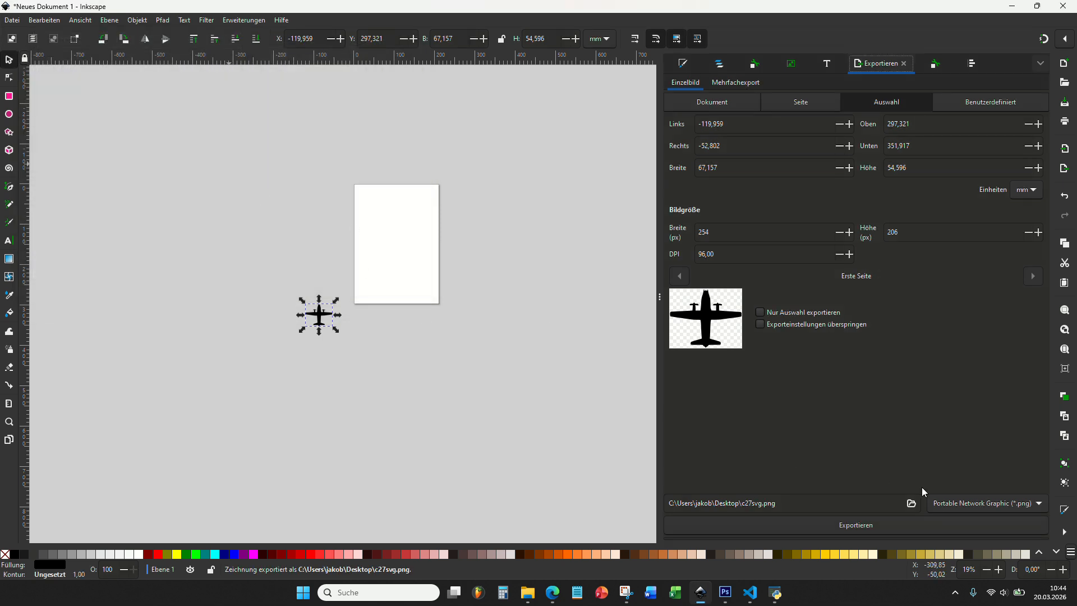
click(954, 503)
click(957, 522)
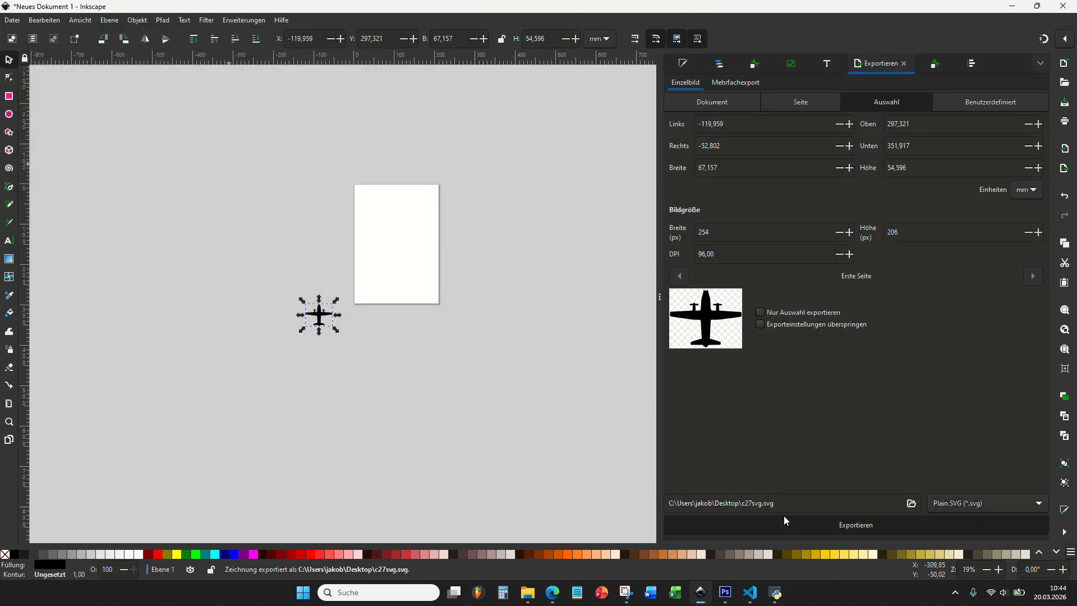
Switch to the Wargame Counter Tool and import c27svg.png from the desktop into the Next War silhouettes.
click(775, 593)
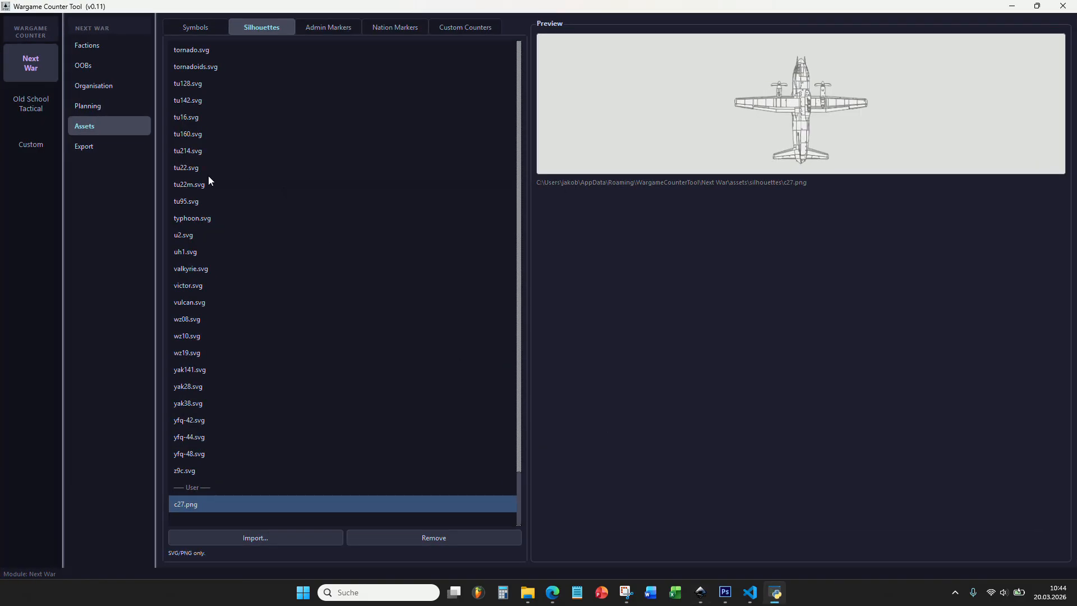
click(253, 533)
click(293, 189)
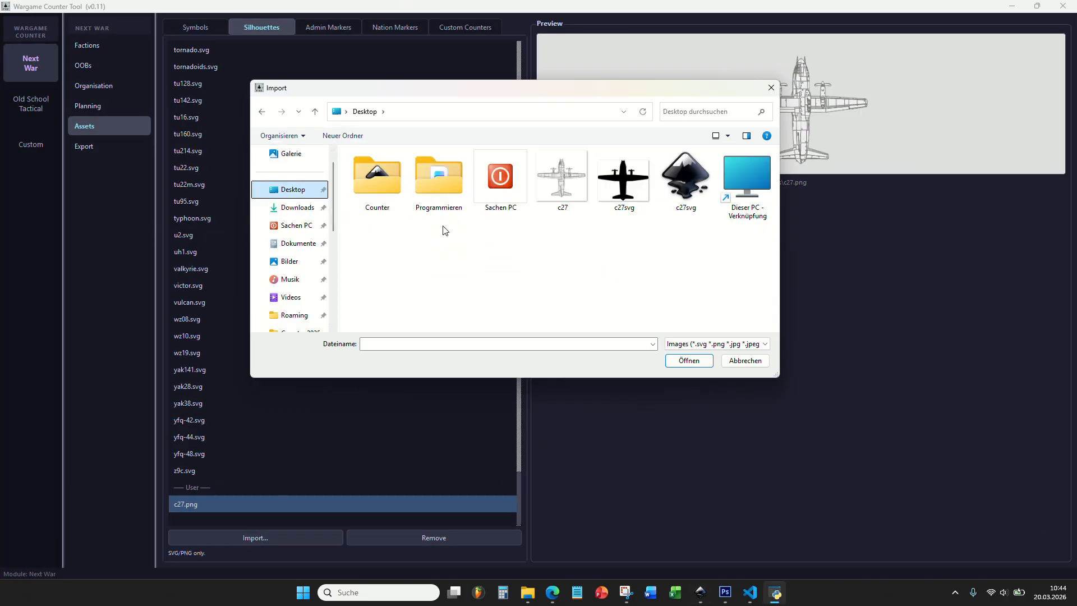
click(624, 206)
click(689, 361)
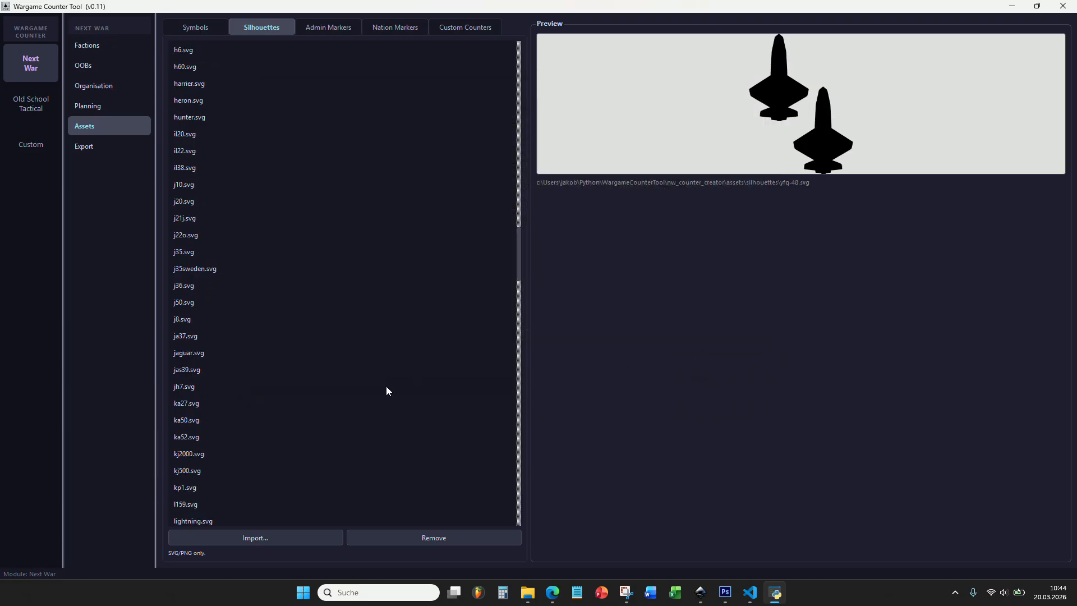
Compare the previews of the user silhouettes c27.png and c27svg.png.
scroll(386, 386, up, 10)
scroll(361, 402, down, 15)
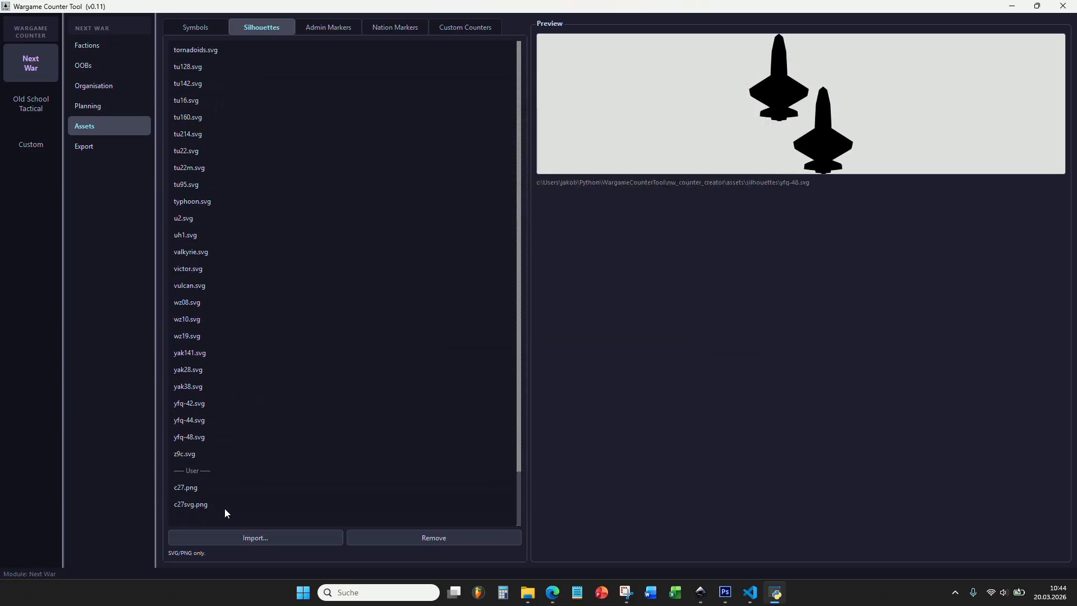
click(205, 504)
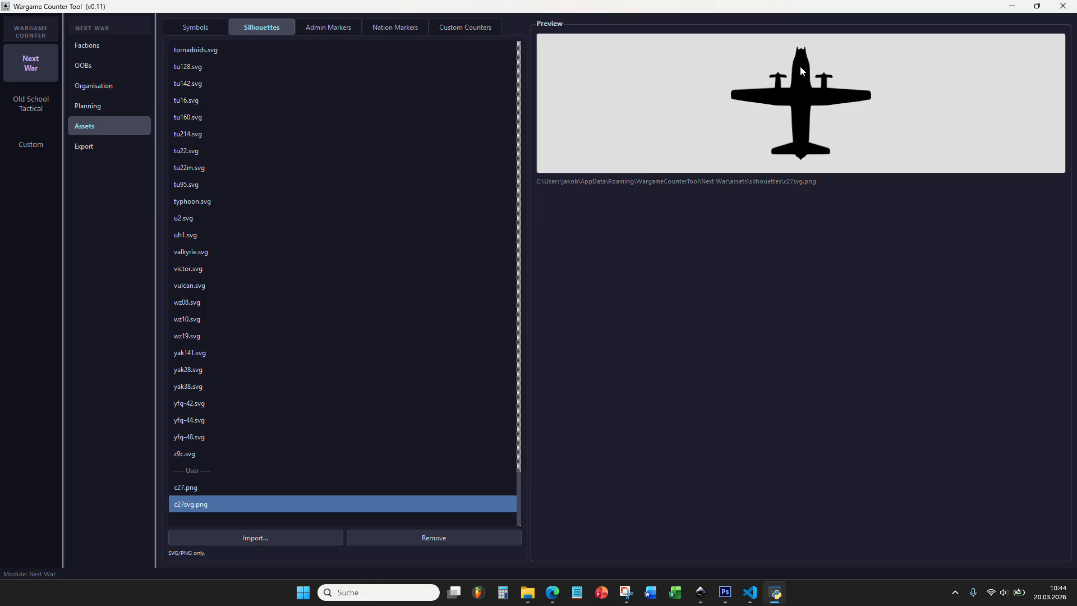
click(207, 489)
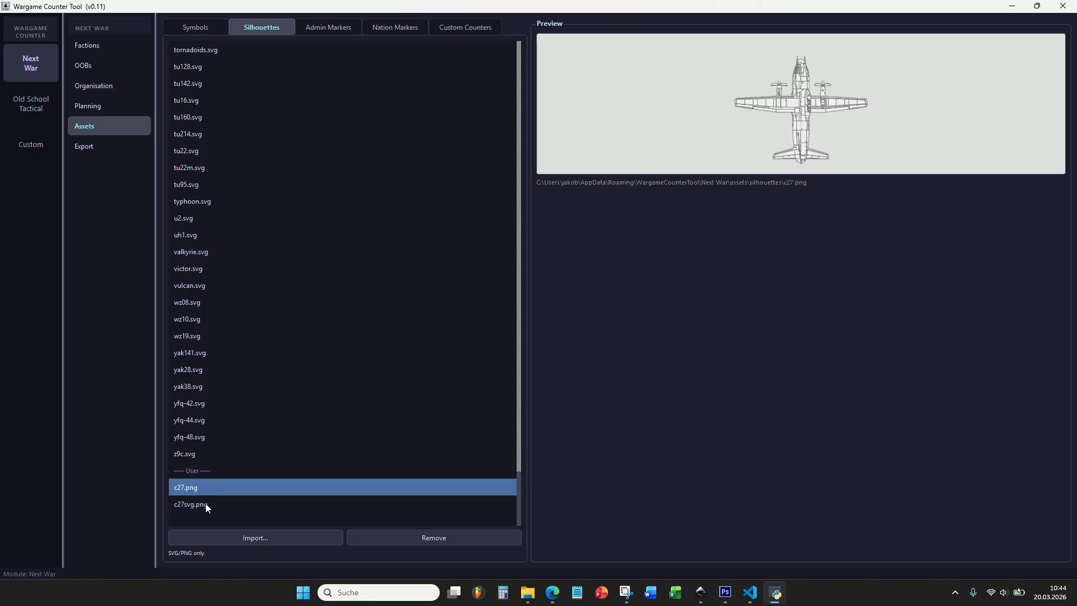
click(205, 503)
click(206, 492)
click(207, 503)
click(206, 490)
click(207, 504)
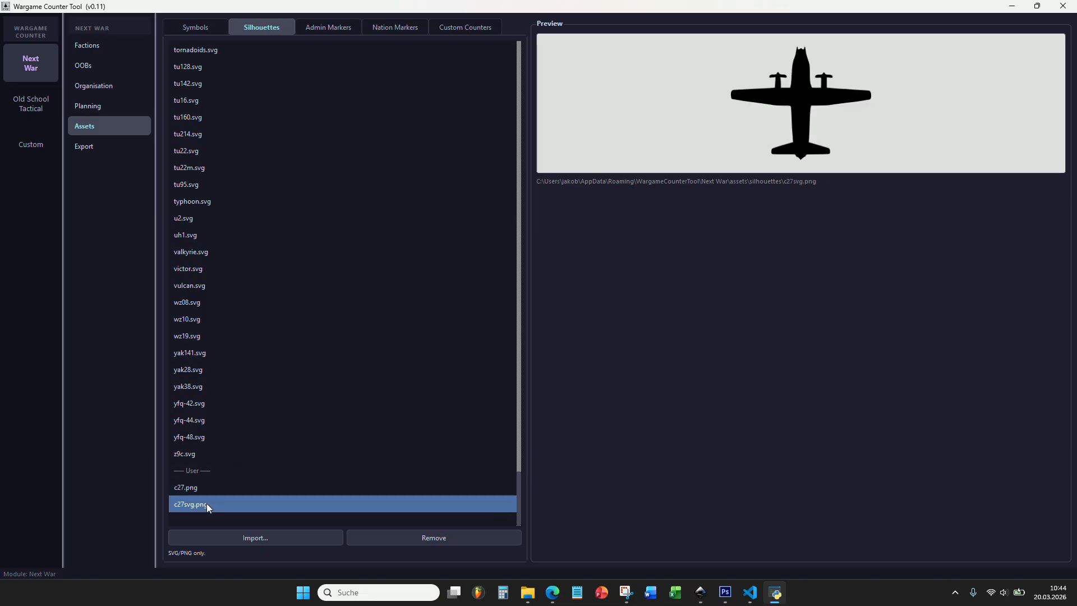
click(206, 490)
click(205, 503)
click(207, 489)
click(205, 503)
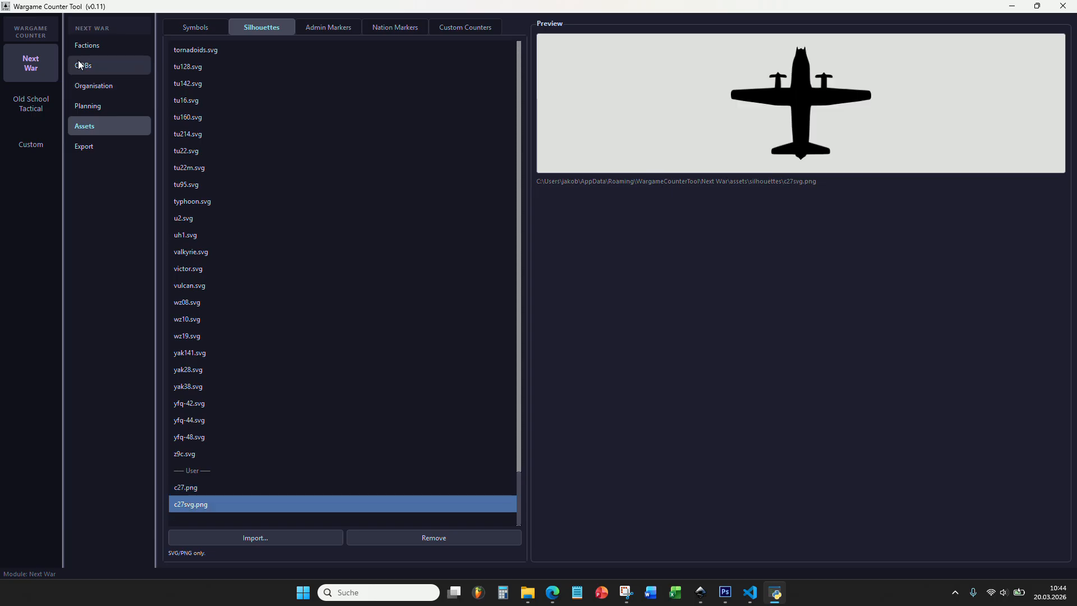
Open the Next War orders of battle and preview the second and third counters of the test order of battle.
click(86, 67)
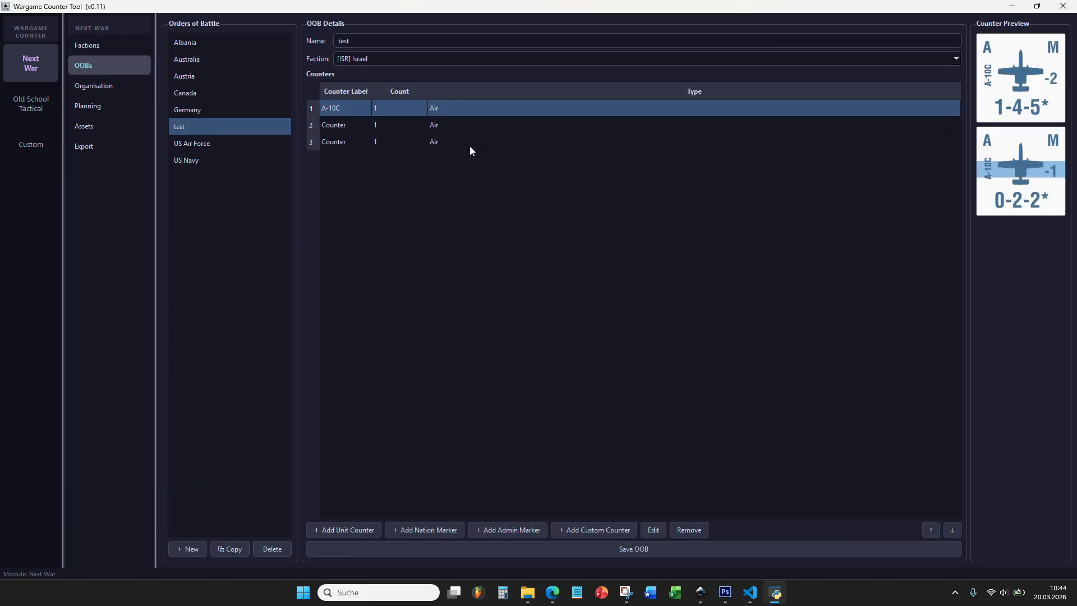
click(387, 130)
click(383, 141)
click(386, 128)
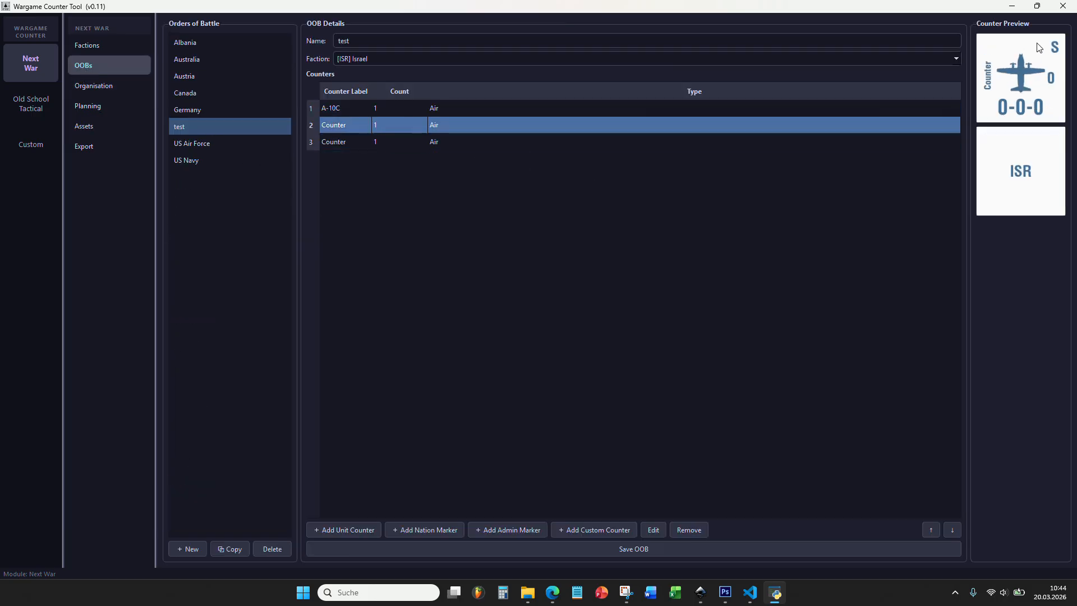